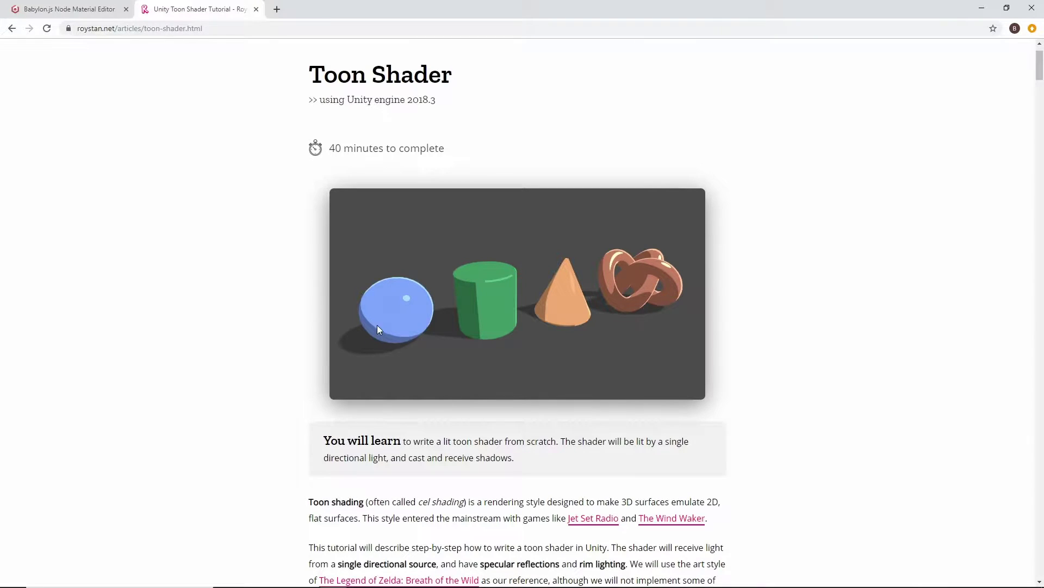
Step: Scroll the toon shader tutorial down to the Breath of the Wild two-tone shading image
{"action": "scroll", "coordinate": [384, 321], "scroll_direction": "down", "scroll_amount": 9}
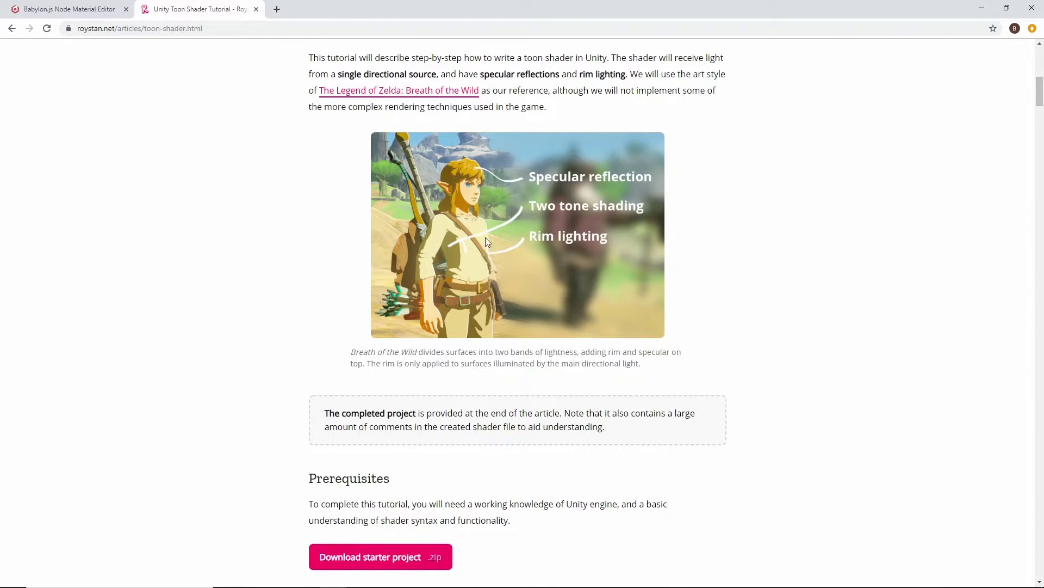
Step: Move fragmentOutput far to the right and recentre the graph view
{"action": "left_click", "coordinate": [35, 9]}
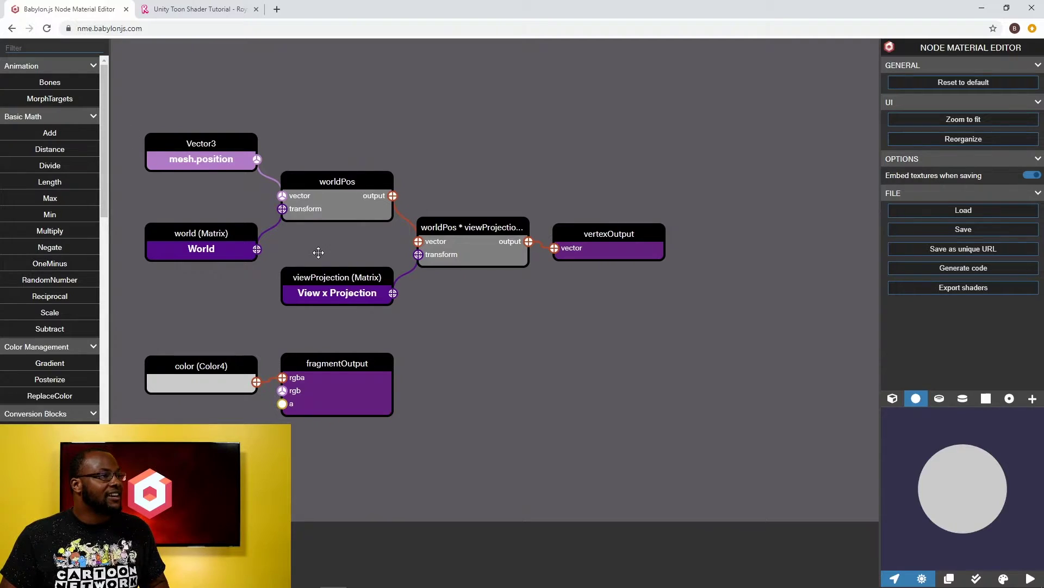
{"action": "scroll", "coordinate": [559, 333], "scroll_direction": "down", "scroll_amount": 3}
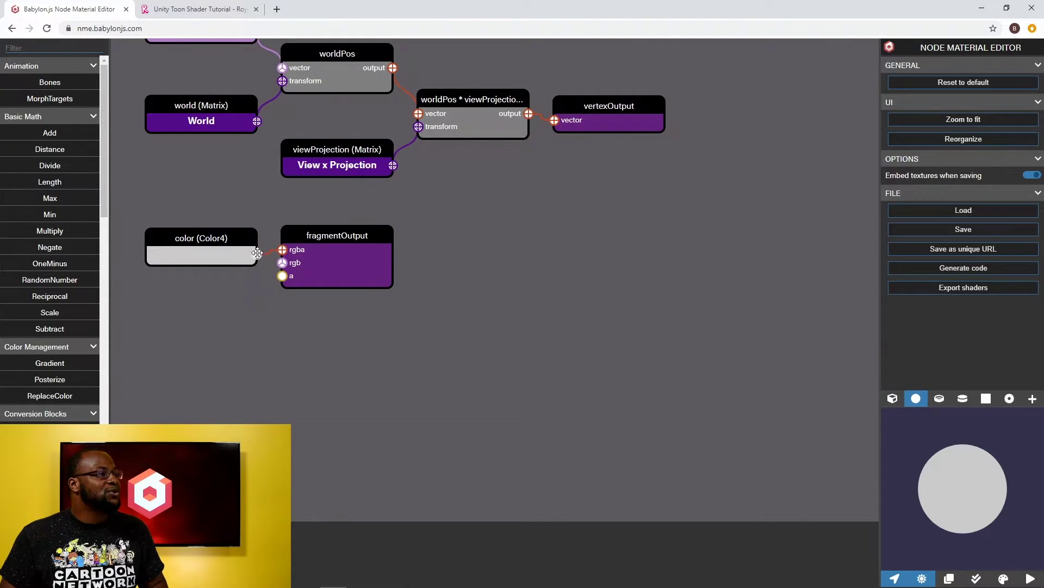
{"action": "left_click_drag", "start_coordinate": [296, 242], "coordinate": [770, 256]}
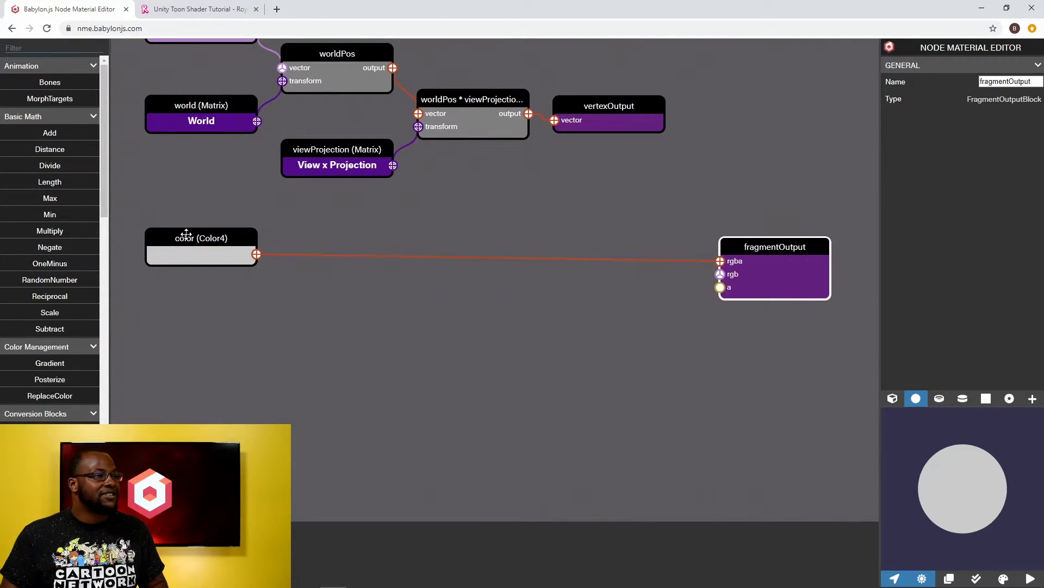
{"action": "left_click_drag", "start_coordinate": [600, 145], "coordinate": [577, 237]}
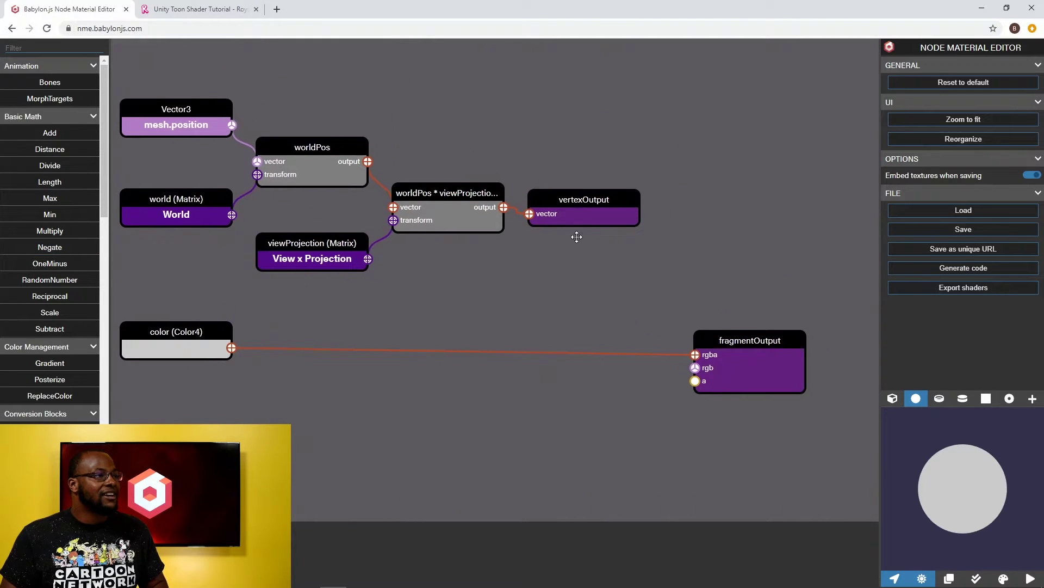
{"action": "left_click_drag", "start_coordinate": [511, 160], "coordinate": [538, 161]}
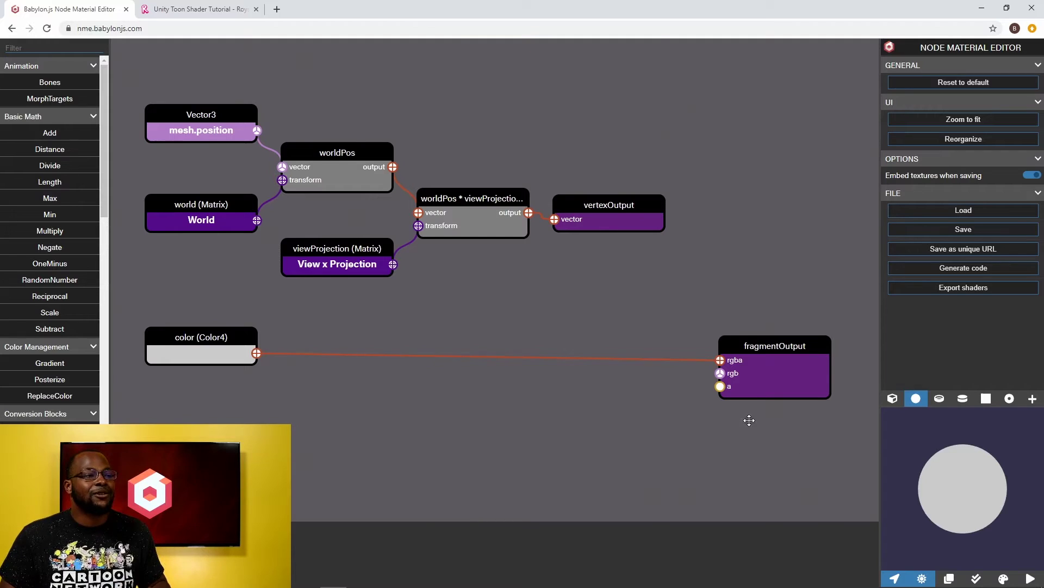
Step: Delete the default color (Color4) node that fed fragmentOutput
{"action": "left_click", "coordinate": [464, 358]}
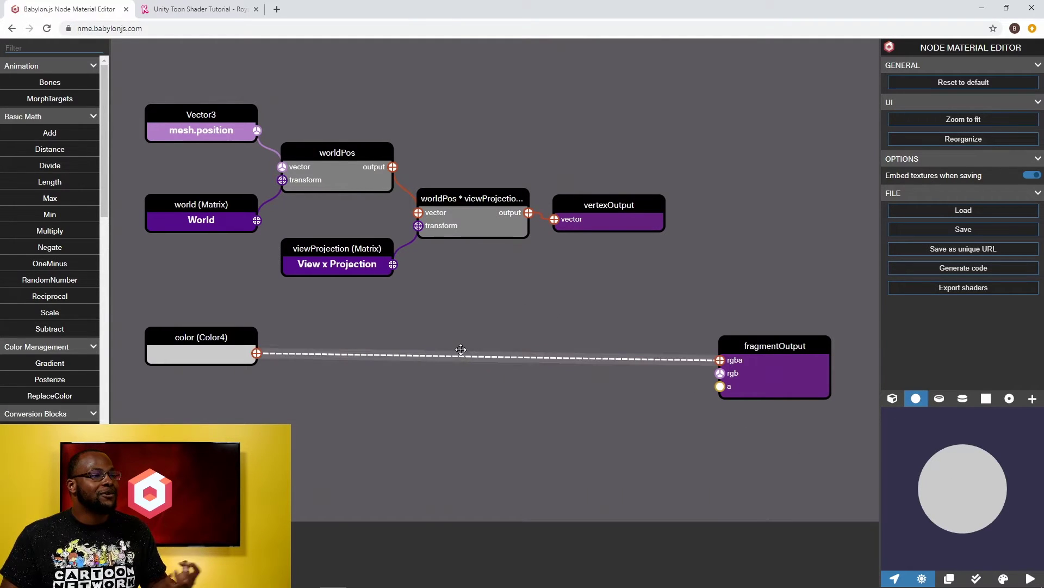
{"action": "left_click", "coordinate": [461, 345]}
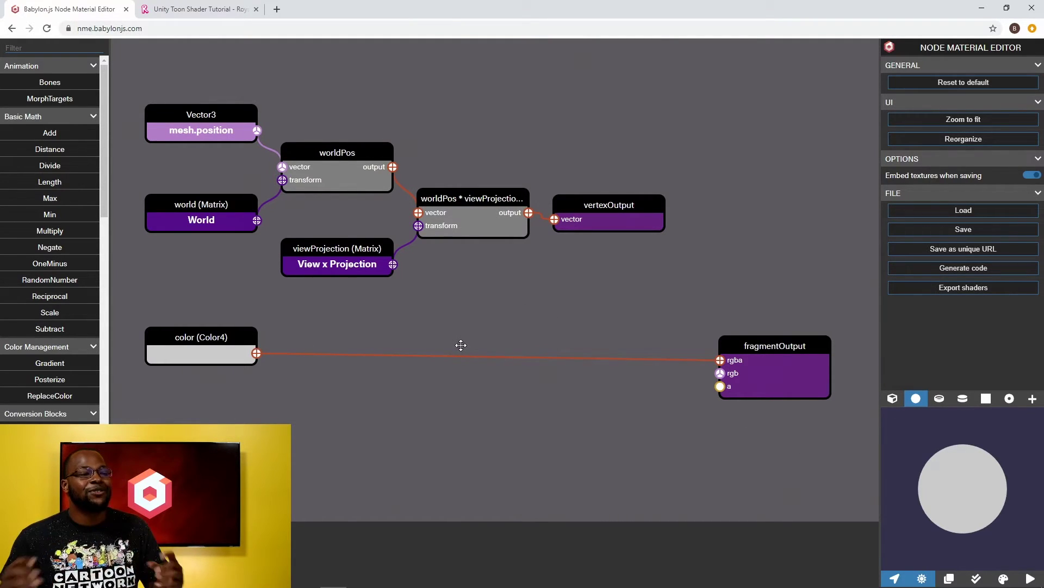
{"action": "left_click_drag", "start_coordinate": [144, 334], "coordinate": [497, 347]}
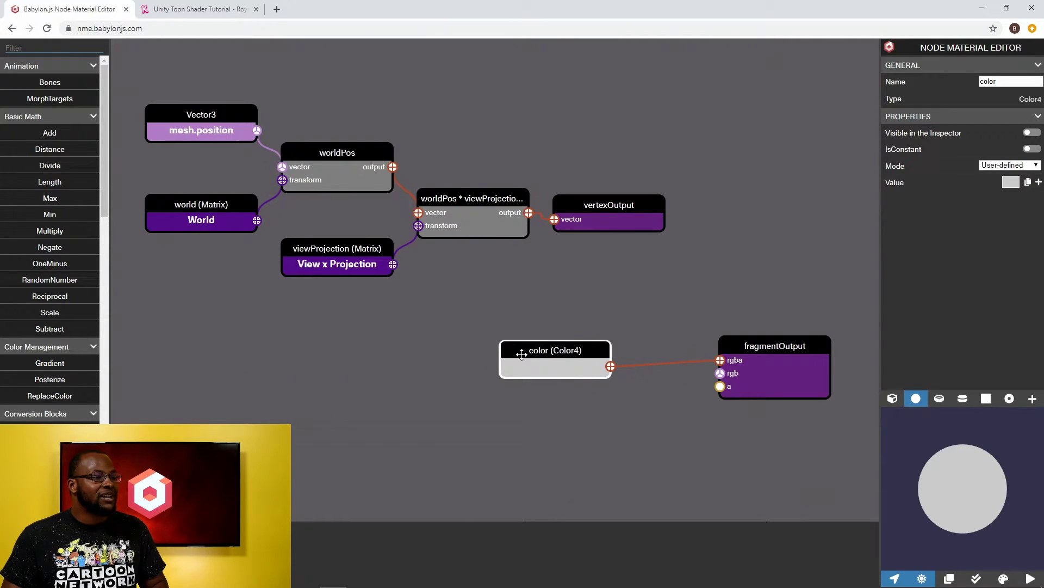
{"action": "key", "text": "Delete"}
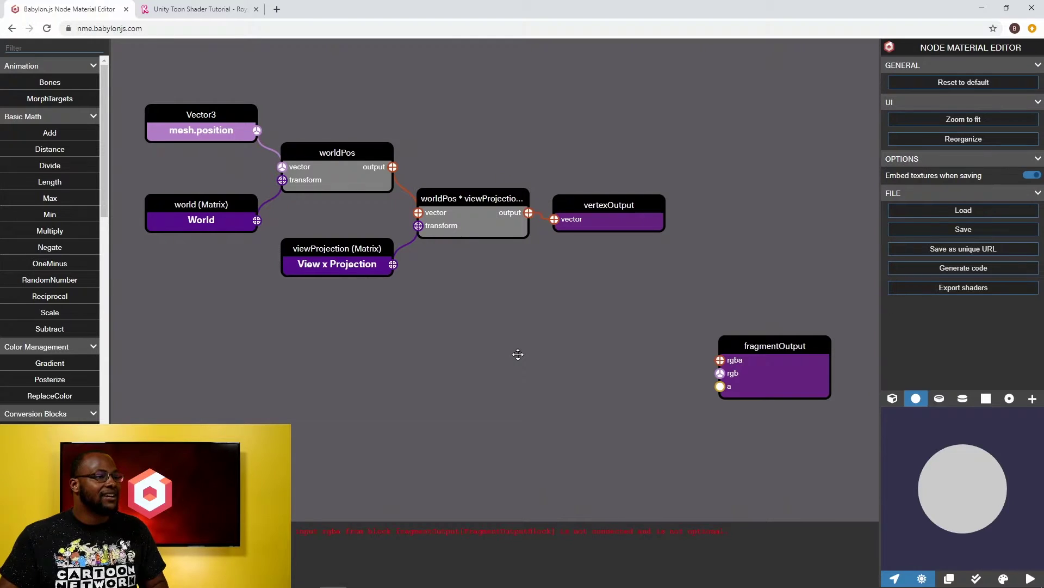
{"action": "left_click", "coordinate": [32, 47]}
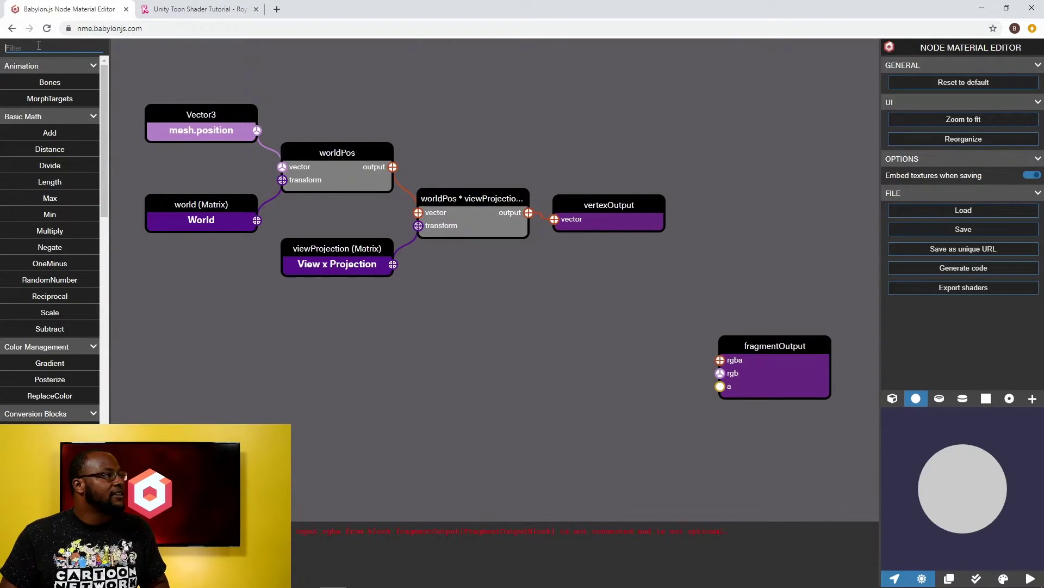
Step: Review the tutorial's directional lighting section and the opening shapes render
{"action": "left_click", "coordinate": [234, 9]}
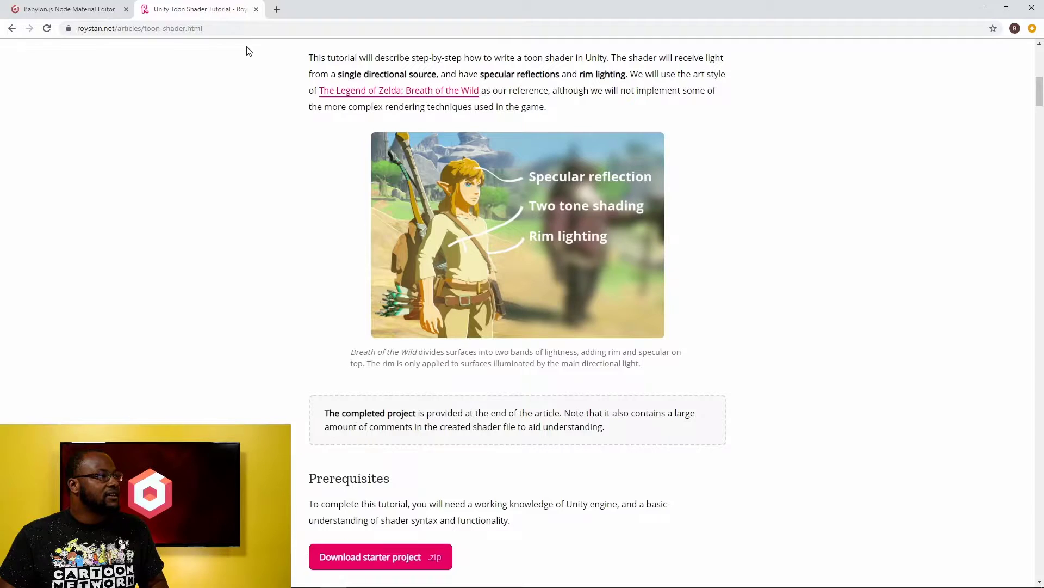
{"action": "scroll", "coordinate": [313, 266], "scroll_direction": "down", "scroll_amount": 13}
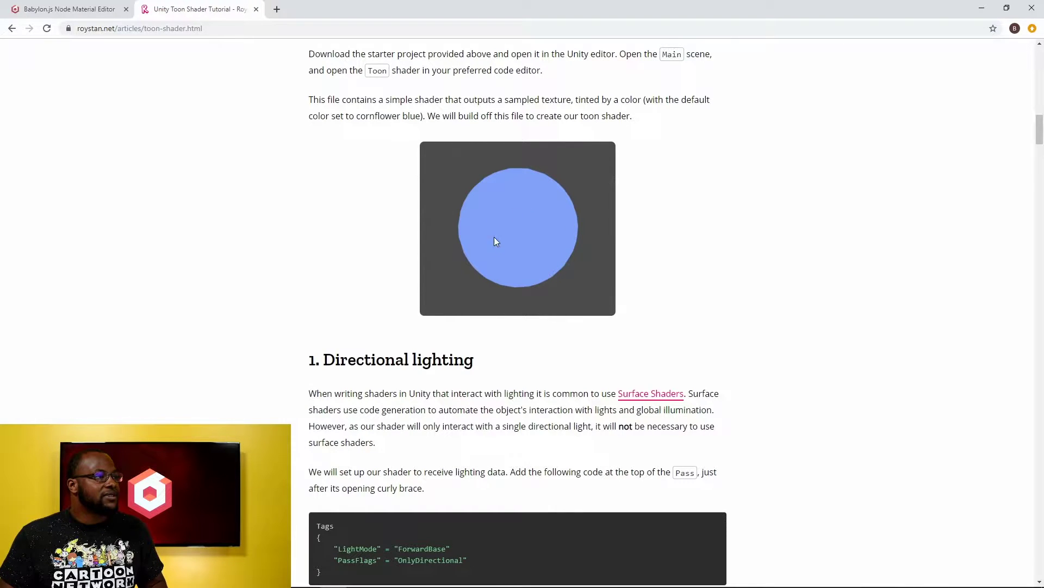
{"action": "scroll", "coordinate": [534, 234], "scroll_direction": "up", "scroll_amount": 10}
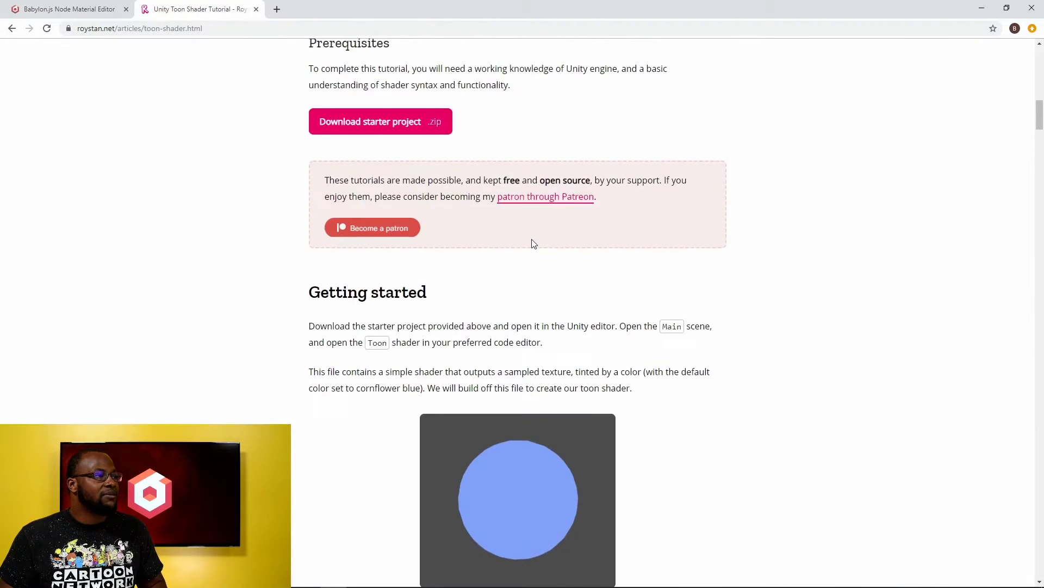
{"action": "scroll", "coordinate": [522, 252], "scroll_direction": "up", "scroll_amount": 5}
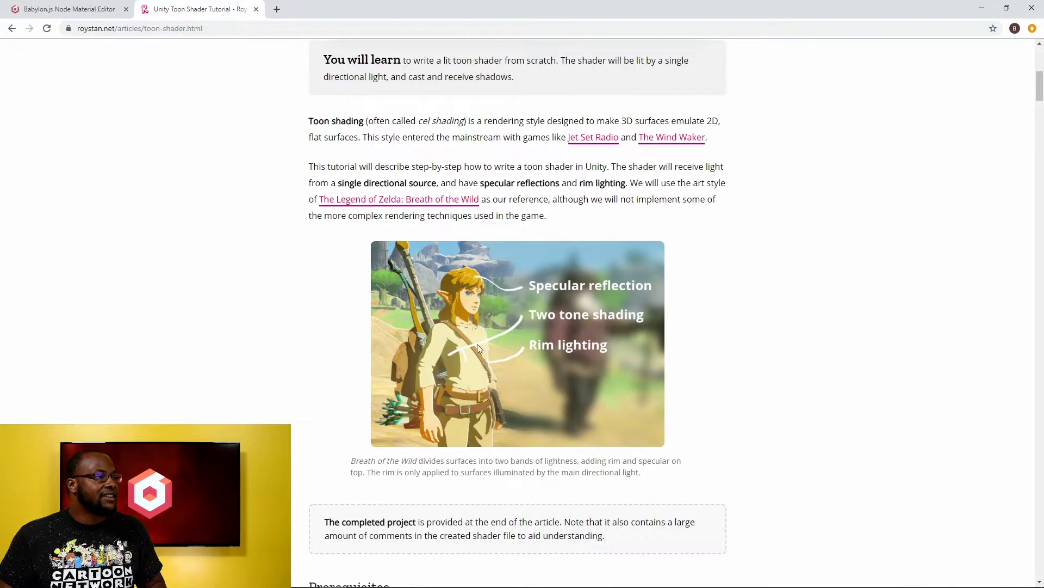
{"action": "scroll", "coordinate": [481, 315], "scroll_direction": "up", "scroll_amount": 8}
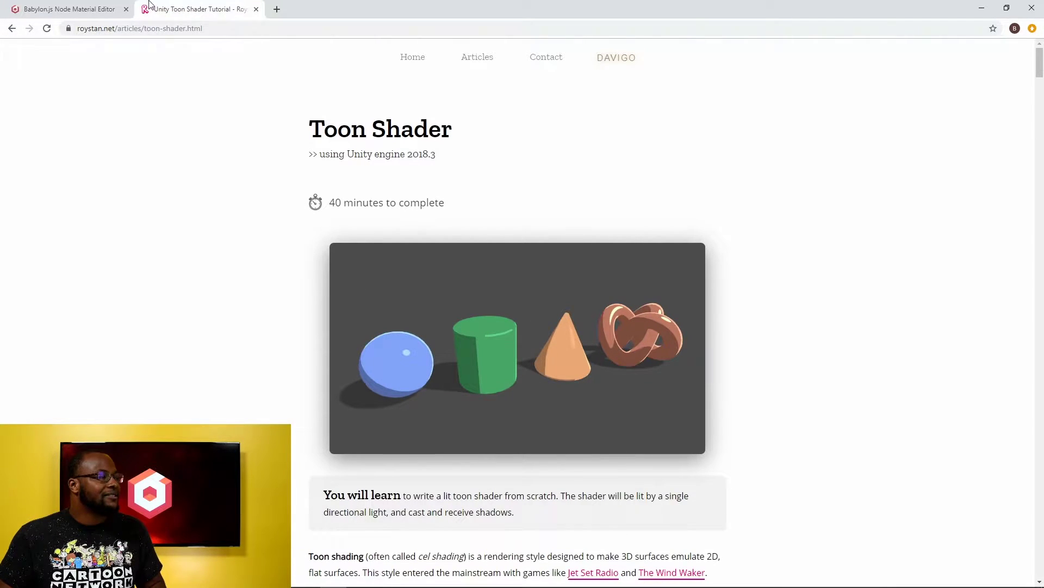
{"action": "left_click", "coordinate": [66, 10]}
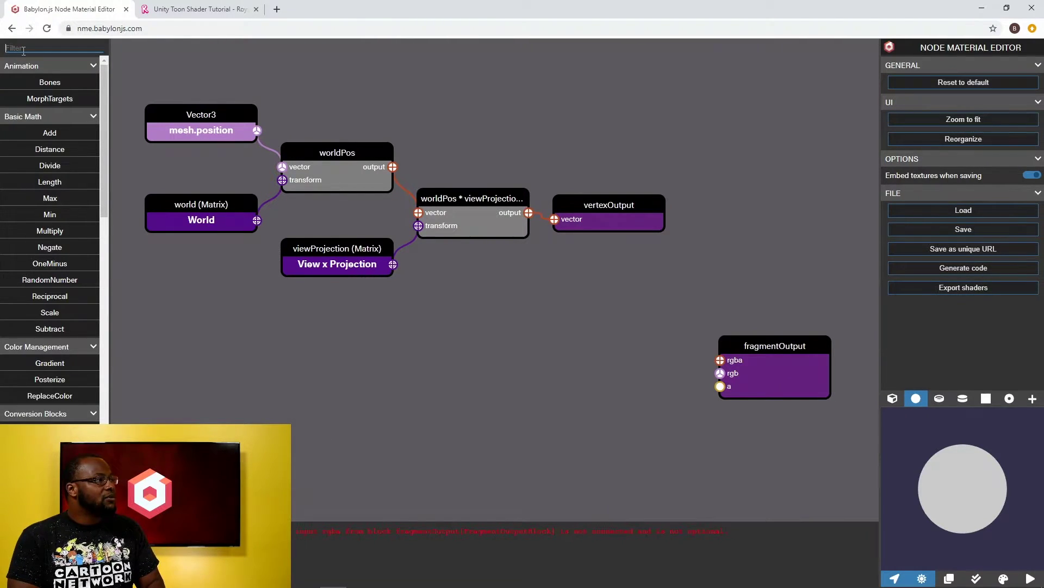
Step: Add a WorldNormal transform node fed by mesh.normal and place it beside mesh.normal
{"action": "left_click", "coordinate": [24, 49]}
{"action": "type", "text": "world"}
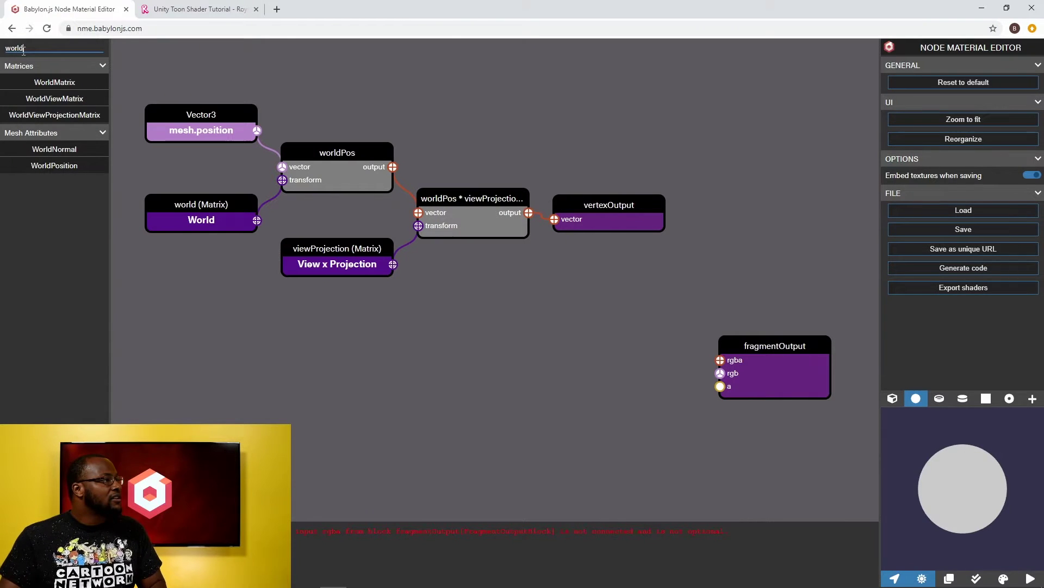
{"action": "left_click_drag", "start_coordinate": [44, 148], "coordinate": [383, 376]}
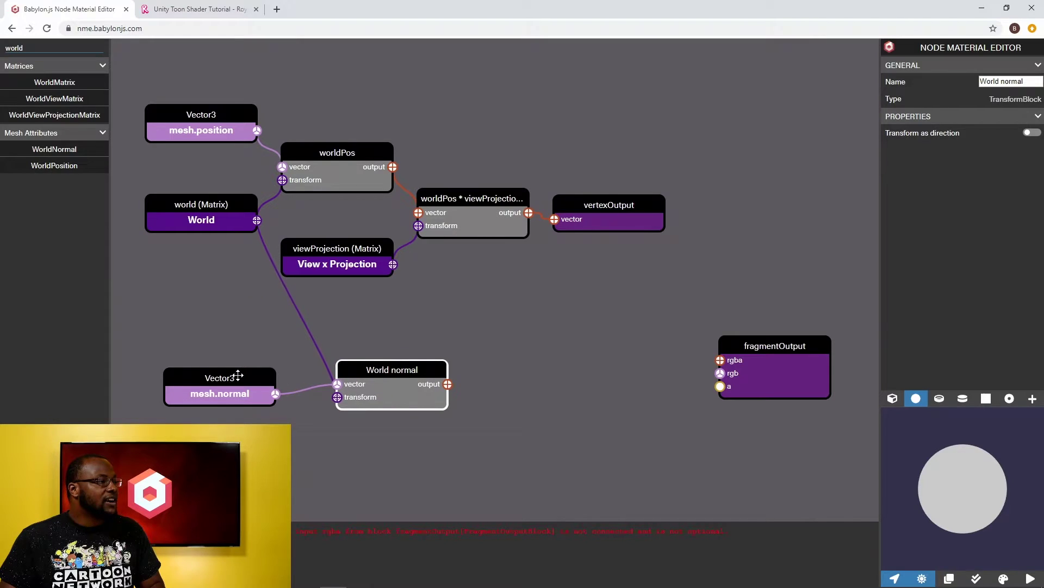
{"action": "left_click_drag", "start_coordinate": [236, 375], "coordinate": [221, 353]}
{"action": "left_click", "coordinate": [221, 354]}
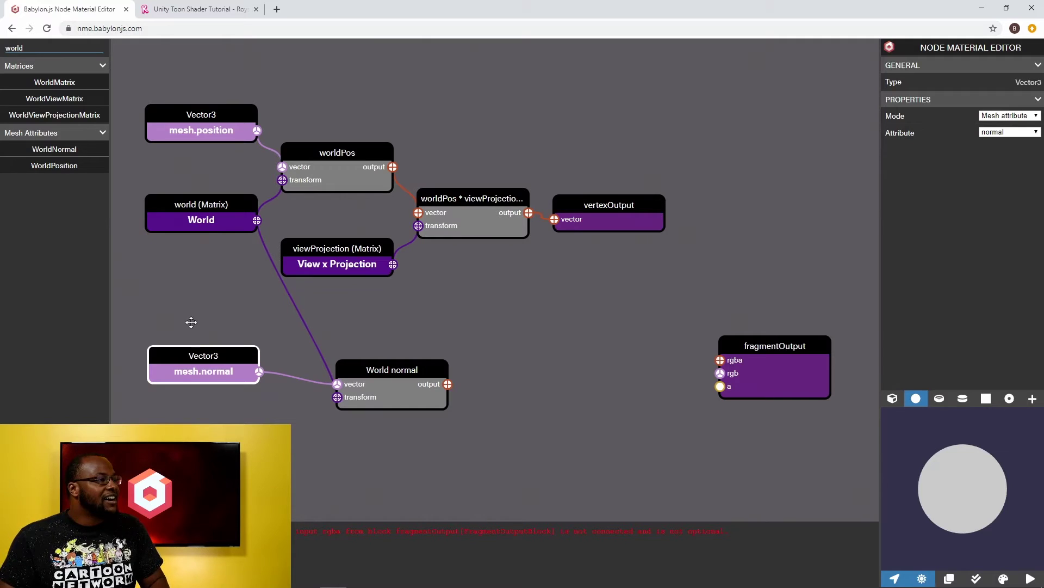
{"action": "left_click_drag", "start_coordinate": [405, 377], "coordinate": [380, 346]}
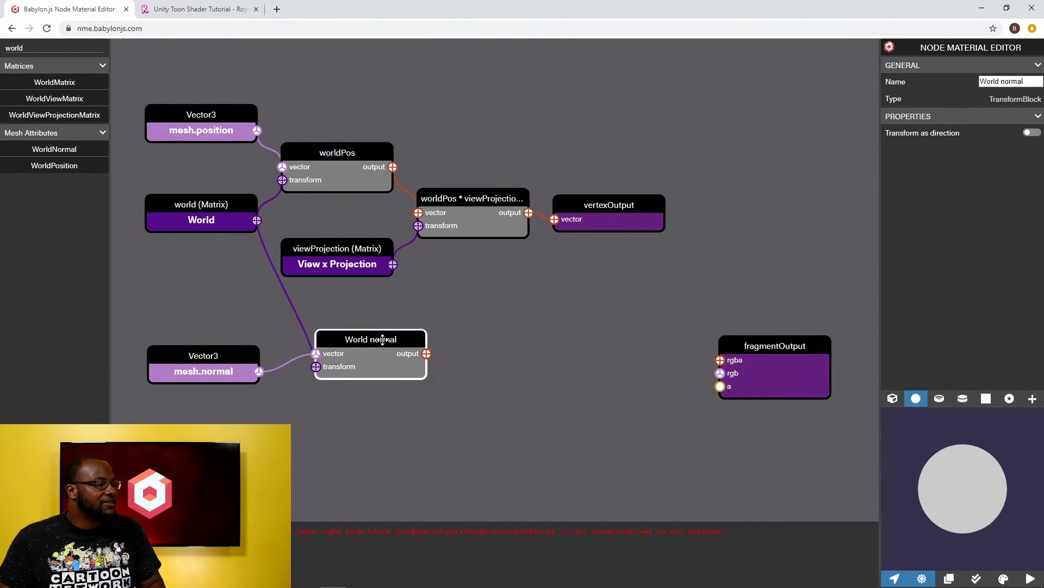
Step: Rename the transform node to 'World normal (N)'
{"action": "left_click", "coordinate": [1030, 82]}
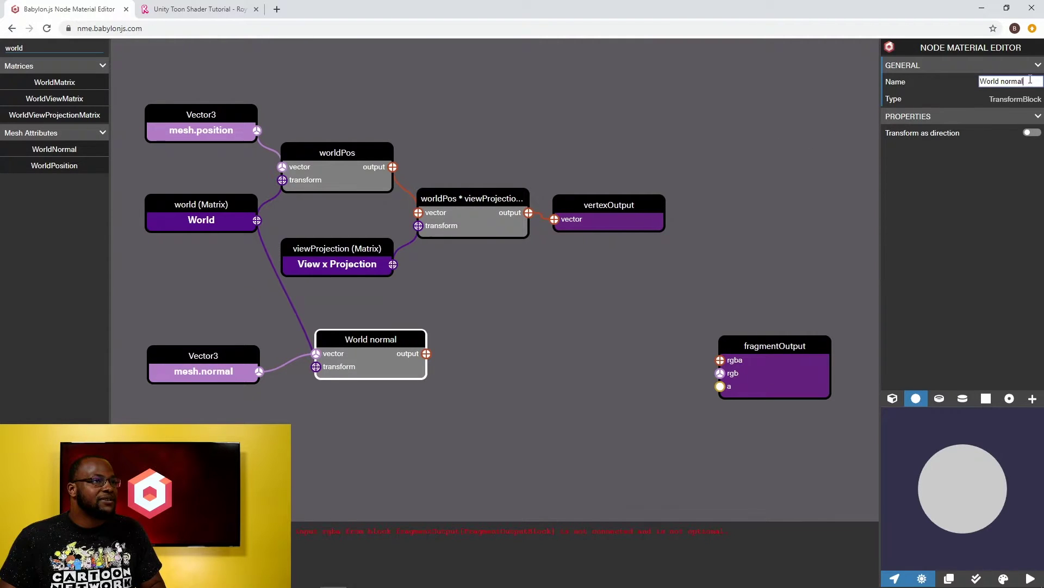
{"action": "type", "text": "(N)"}
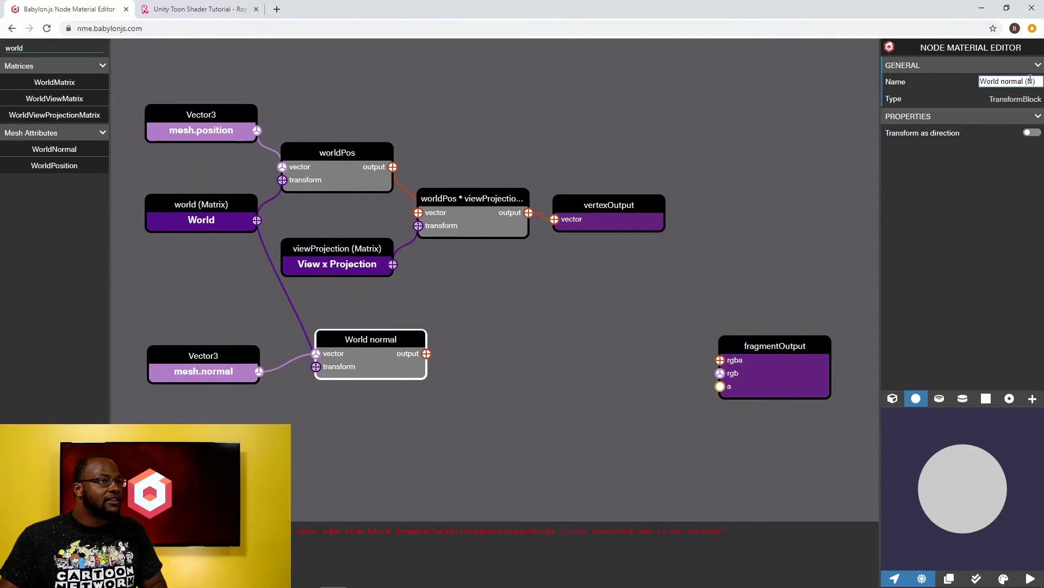
{"action": "key", "text": "Return"}
{"action": "left_click", "coordinate": [525, 409]}
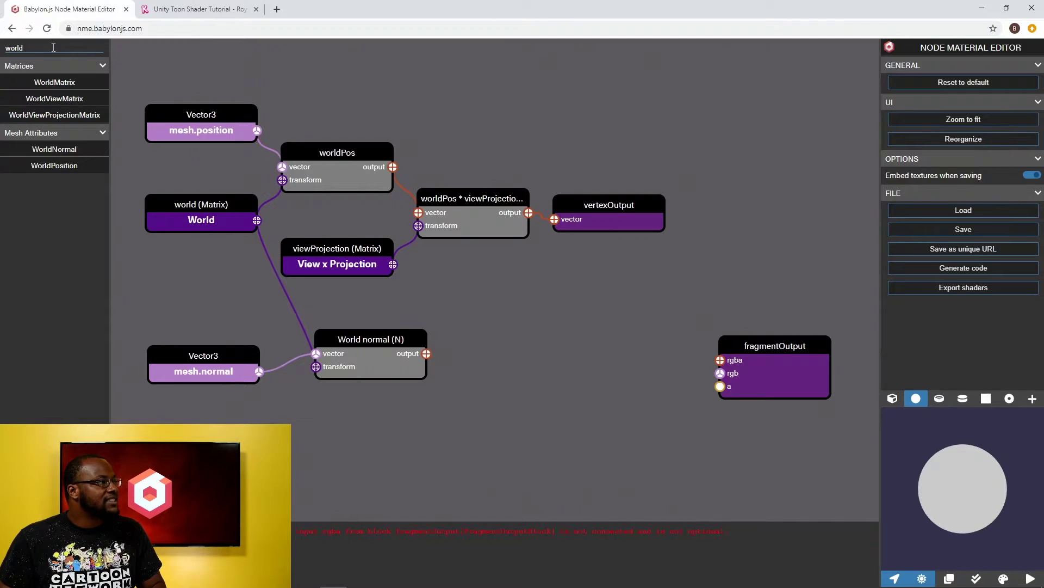
Step: Add a Light information node with worldPos wired into its worldPosition input
{"action": "left_click_drag", "start_coordinate": [46, 48], "coordinate": [2, 52]}
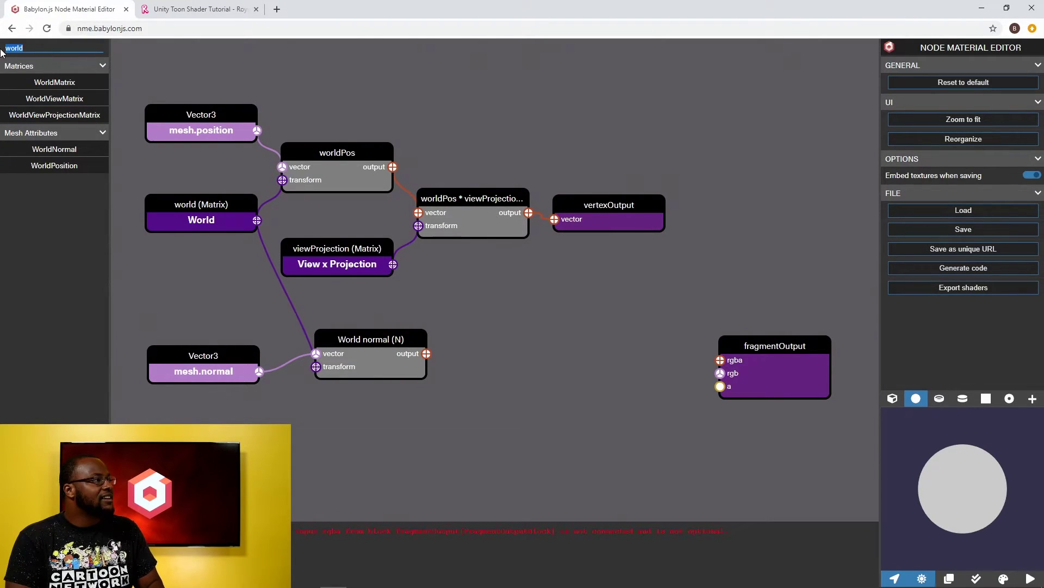
{"action": "type", "text": "light"}
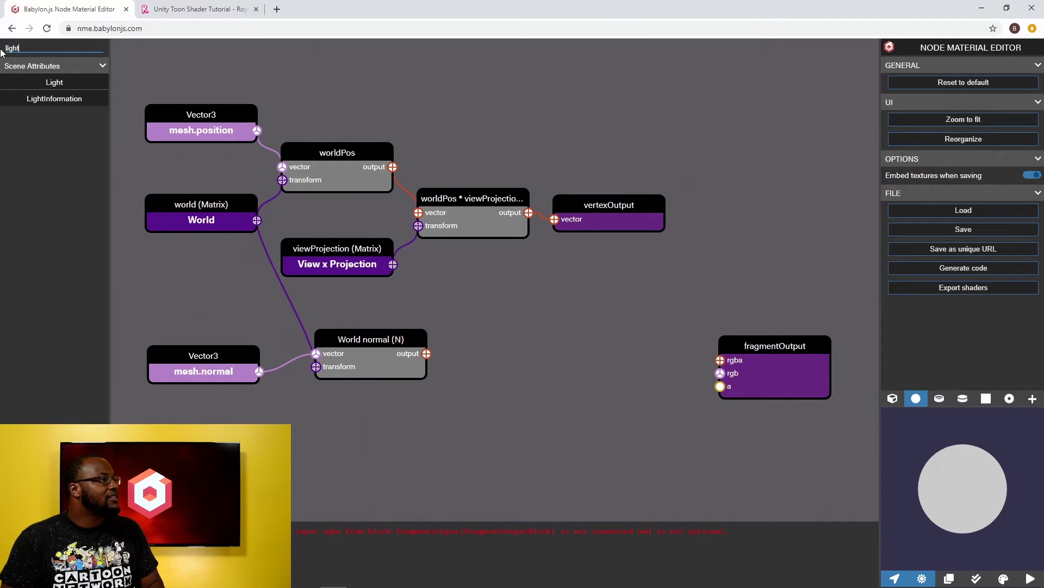
{"action": "left_click_drag", "start_coordinate": [39, 99], "coordinate": [450, 432]}
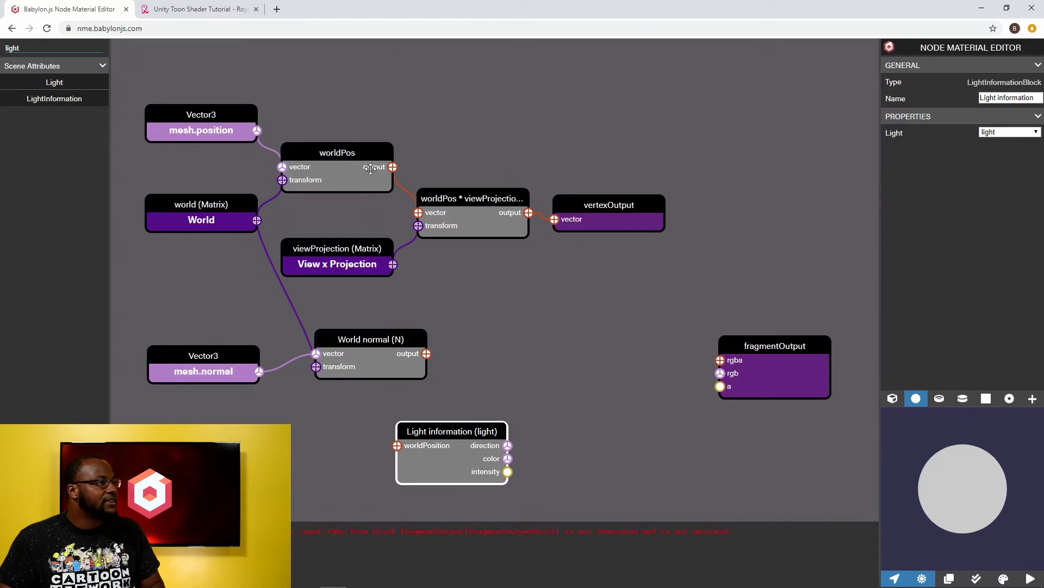
{"action": "left_click", "coordinate": [373, 303]}
{"action": "left_click_drag", "start_coordinate": [373, 303], "coordinate": [416, 446]}
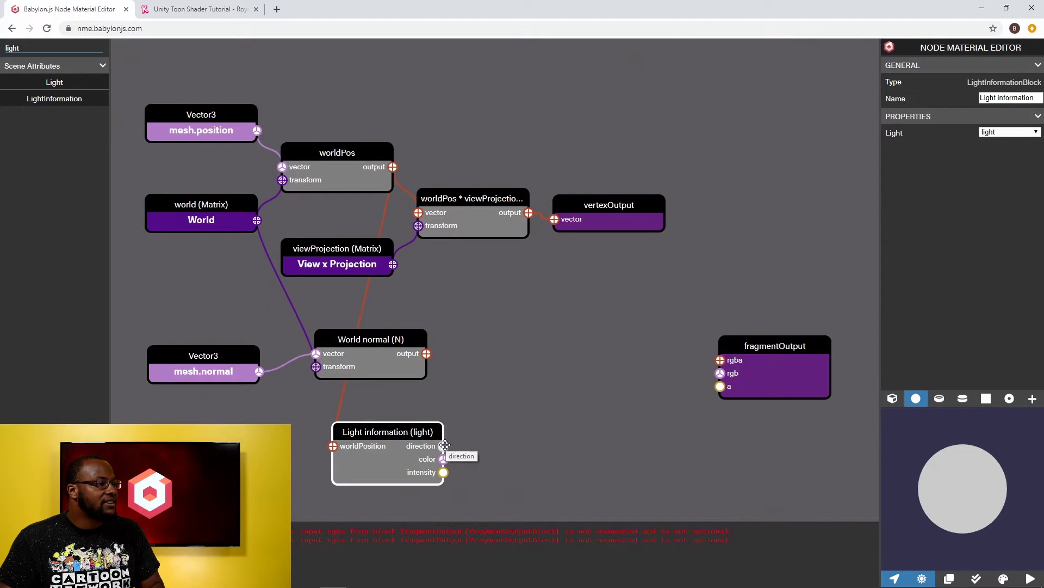
Step: Add a Normalize node taking the Light information direction output
{"action": "left_click", "coordinate": [72, 48]}
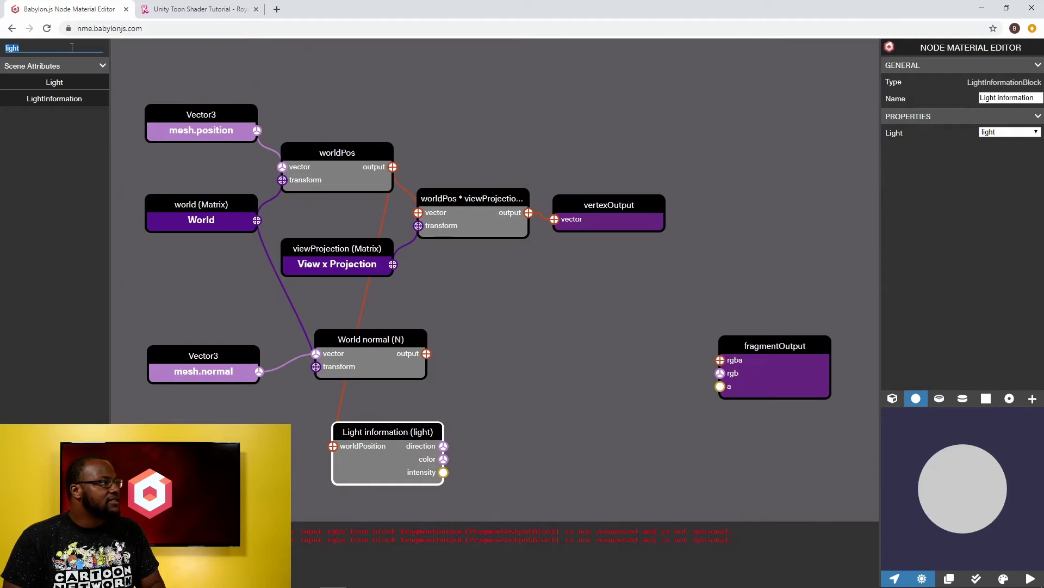
{"action": "type", "text": "normalize"}
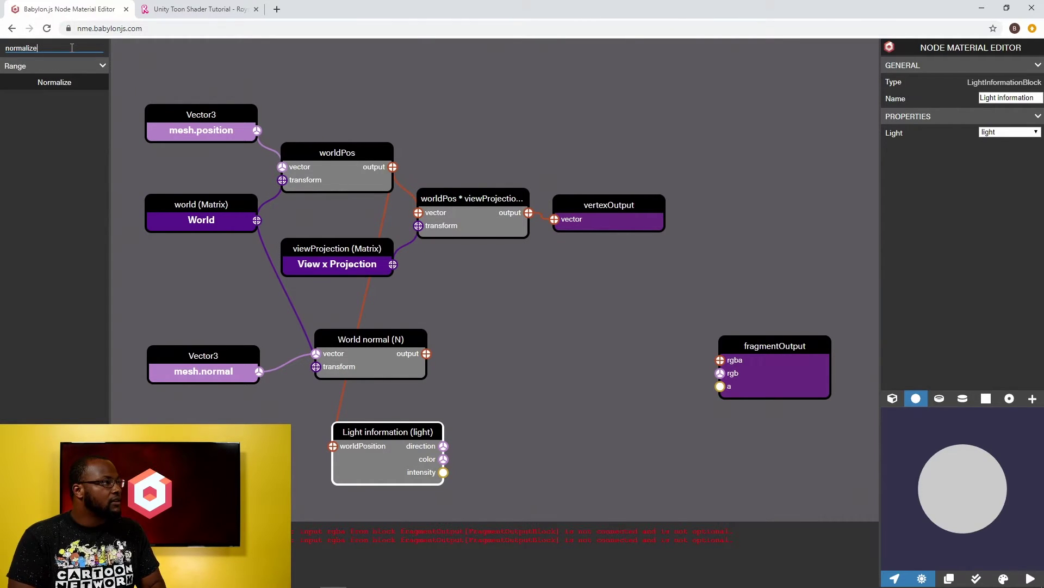
{"action": "left_click_drag", "start_coordinate": [55, 82], "coordinate": [519, 445]}
{"action": "left_click_drag", "start_coordinate": [377, 426], "coordinate": [369, 427]}
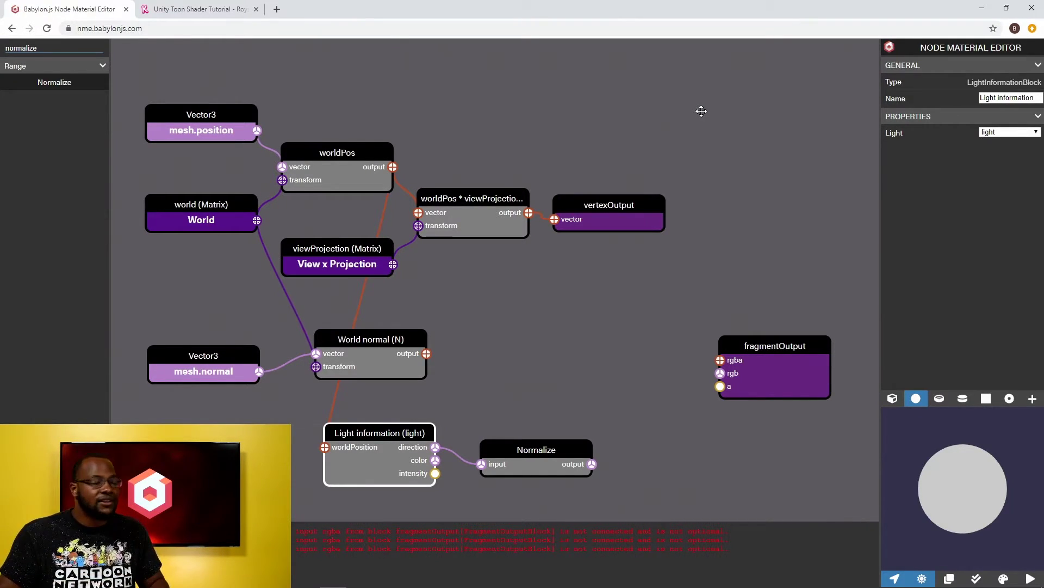
Step: Add a VectorSplitter fed by World normal (N) and name it N
{"action": "left_click", "coordinate": [399, 341]}
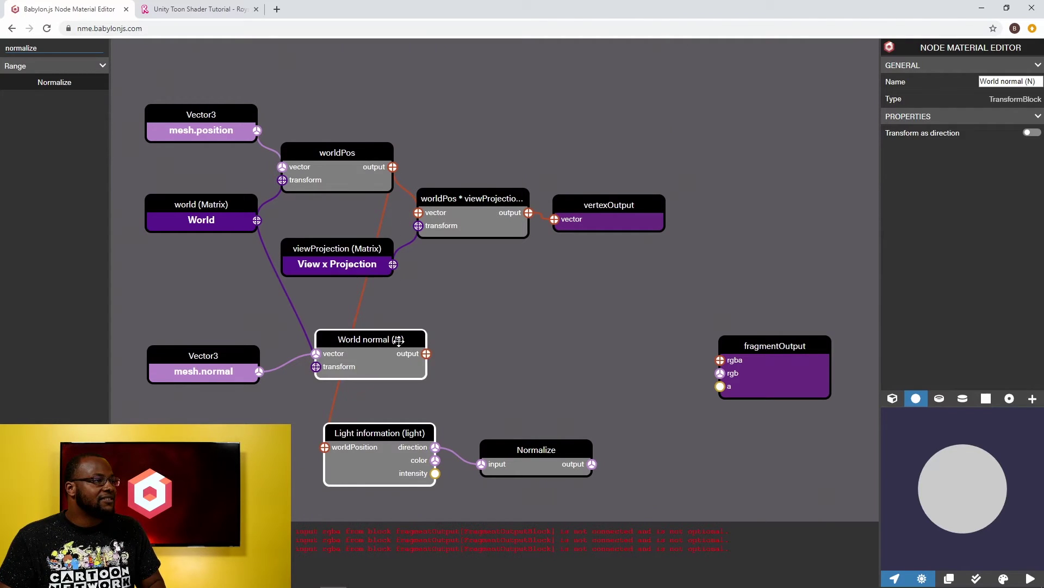
{"action": "left_click_drag", "start_coordinate": [399, 340], "coordinate": [435, 341]}
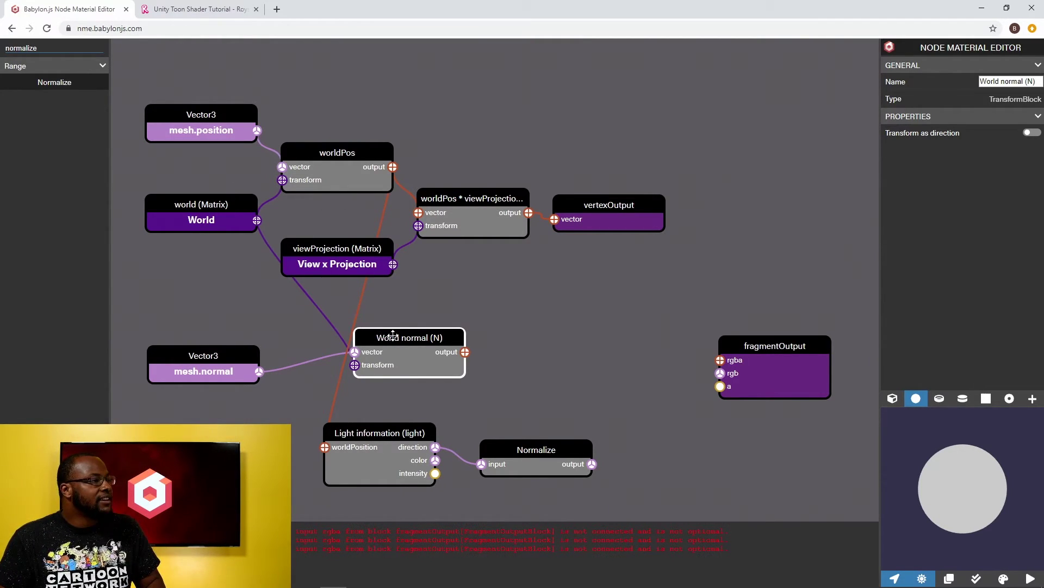
{"action": "left_click_drag", "start_coordinate": [393, 335], "coordinate": [382, 332]}
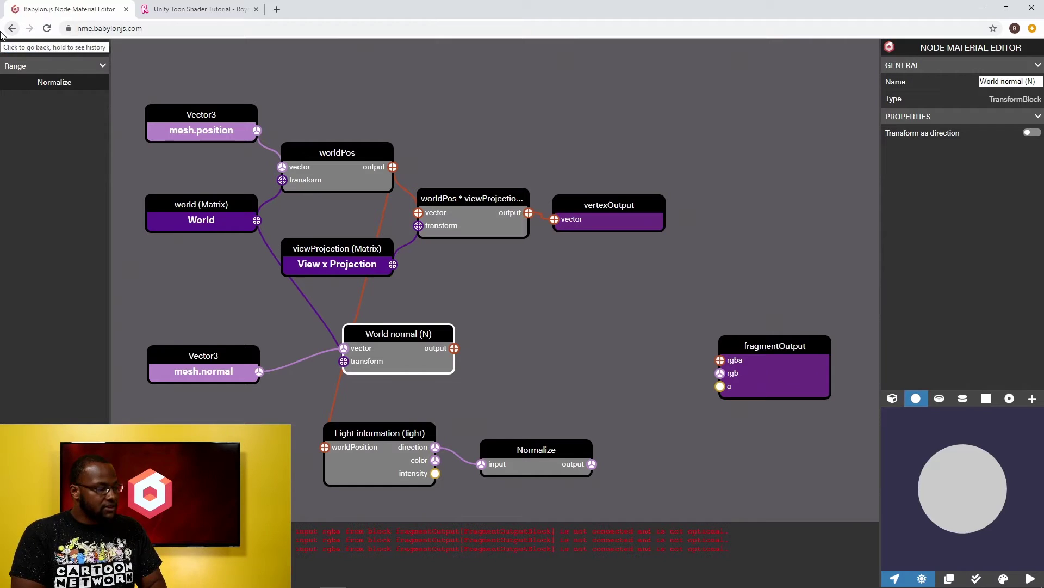
{"action": "double_click", "coordinate": [12, 49]}
{"action": "type", "text": "vector"}
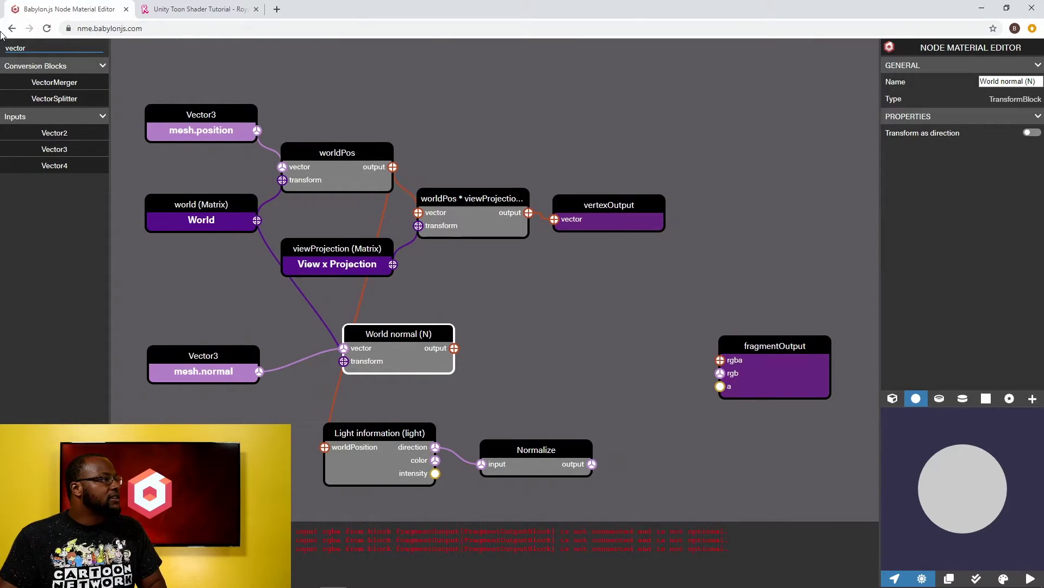
{"action": "left_click_drag", "start_coordinate": [27, 98], "coordinate": [506, 326]}
{"action": "left_click", "coordinate": [457, 351]}
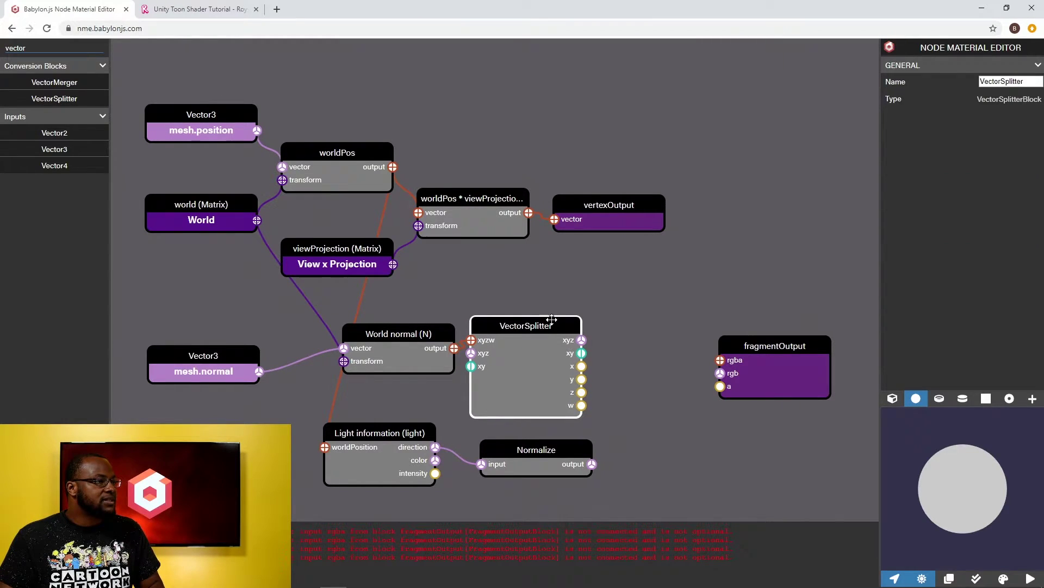
{"action": "left_click_drag", "start_coordinate": [1030, 79], "coordinate": [927, 77]}
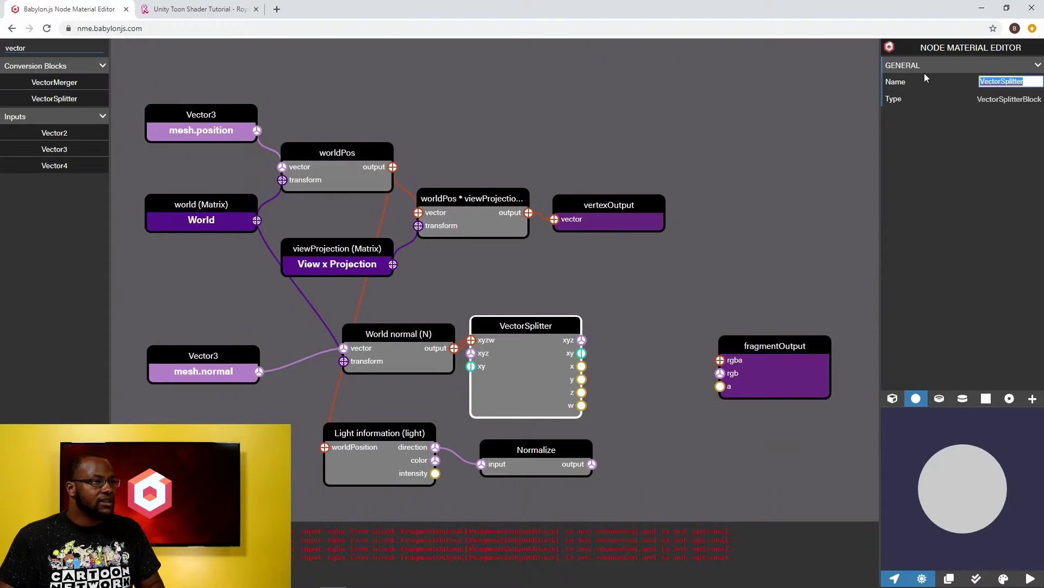
{"action": "type", "text": "N"}
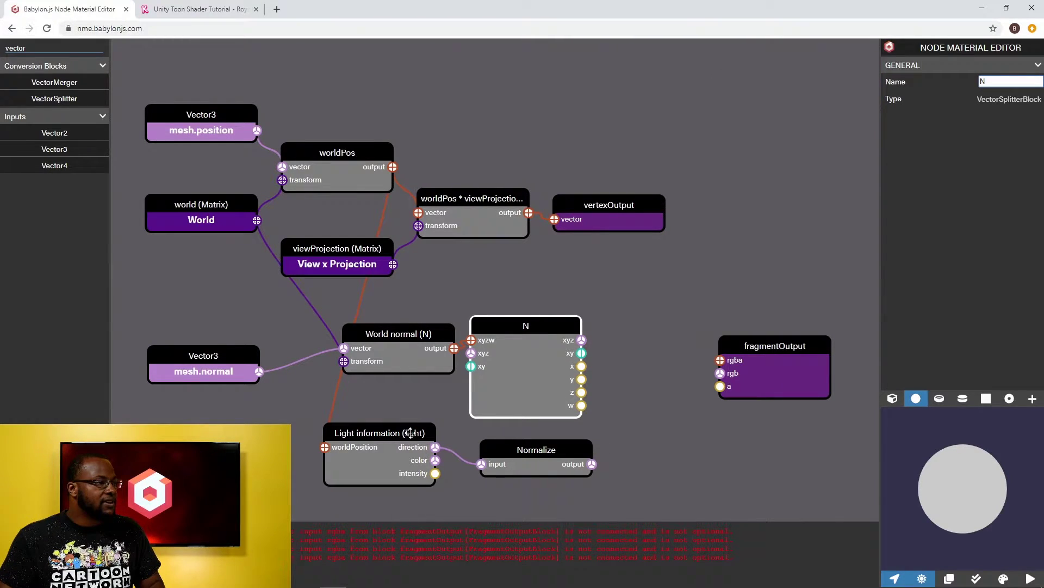
Step: Rename the light's Normalize node to 'L (Normalized)'
{"action": "left_click", "coordinate": [500, 452]}
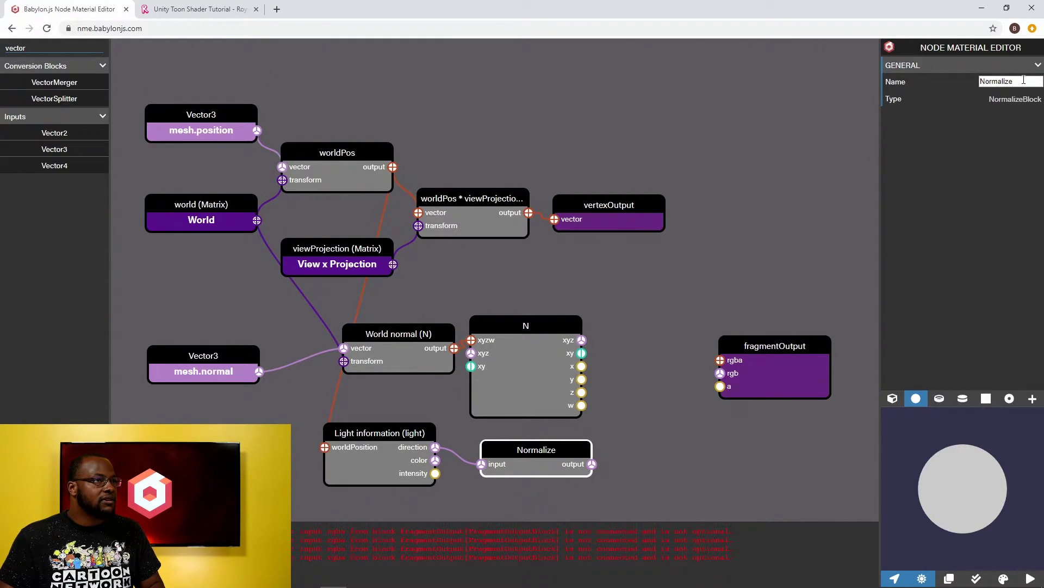
{"action": "left_click_drag", "start_coordinate": [1024, 80], "coordinate": [918, 72]}
{"action": "type", "text": "L"}
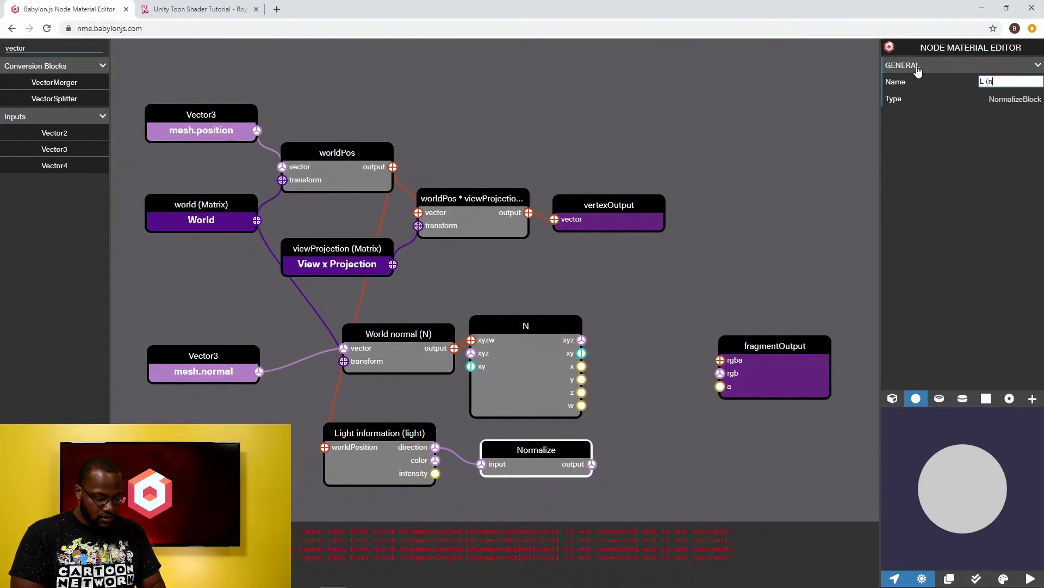
{"action": "type", "text": " (Normalized"}
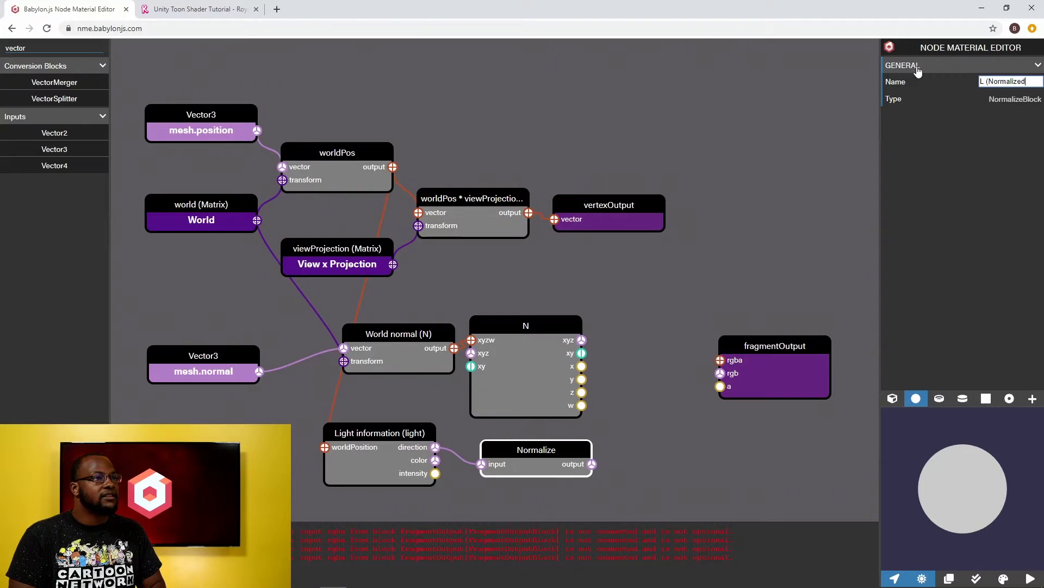
{"action": "type", "text": ")"}
{"action": "key", "text": "Return"}
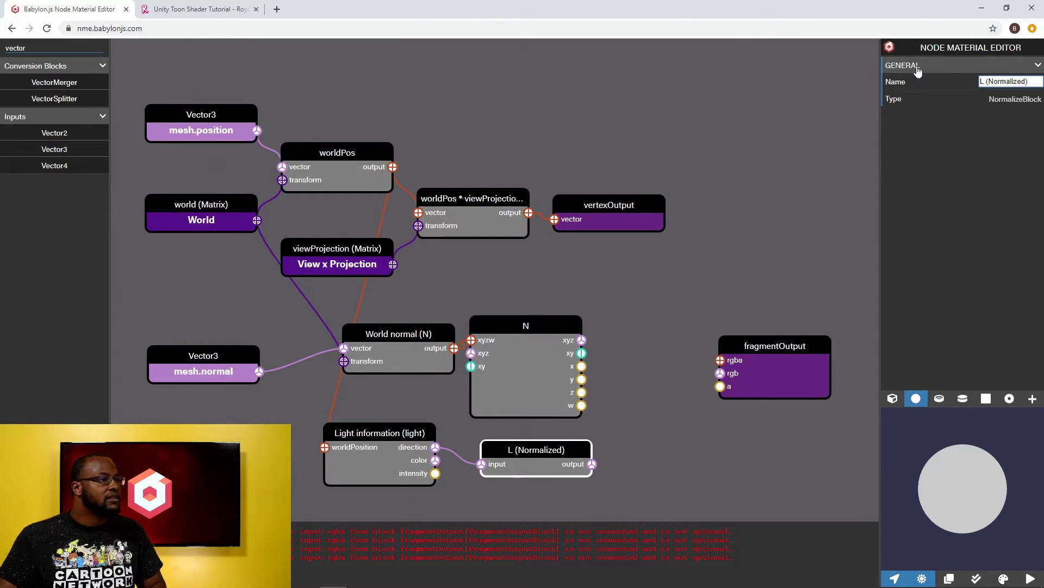
Step: Add a second Normalize node fed by N's xyz output
{"action": "left_click", "coordinate": [517, 358]}
{"action": "mouse_move", "coordinate": [509, 323]}
{"action": "left_mouse_down"}
{"action": "mouse_move", "coordinate": [570, 325]}
{"action": "mouse_move", "coordinate": [514, 321]}
{"action": "left_mouse_up"}
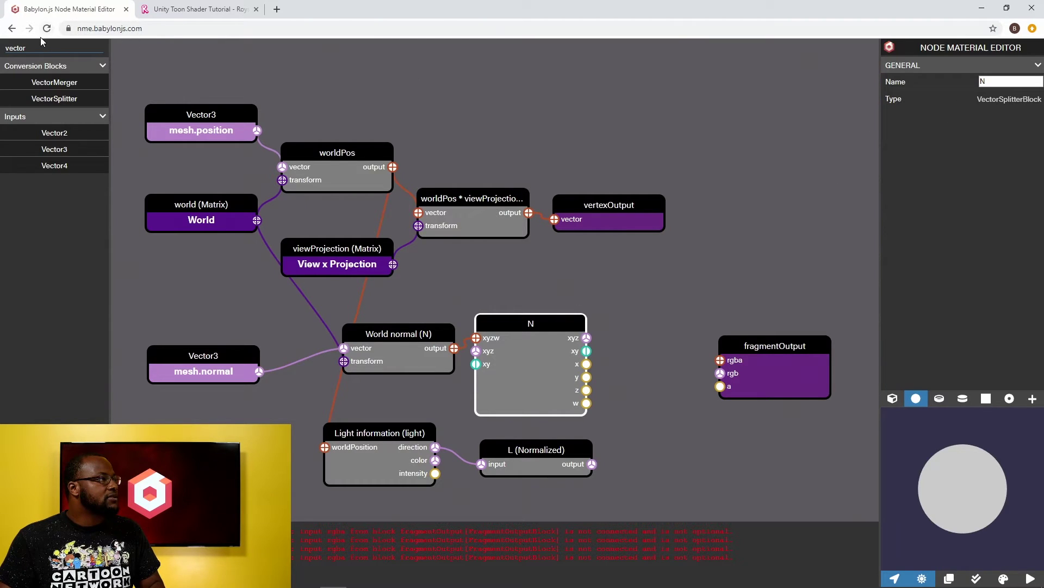
{"action": "left_click_drag", "start_coordinate": [34, 48], "coordinate": [1, 45]}
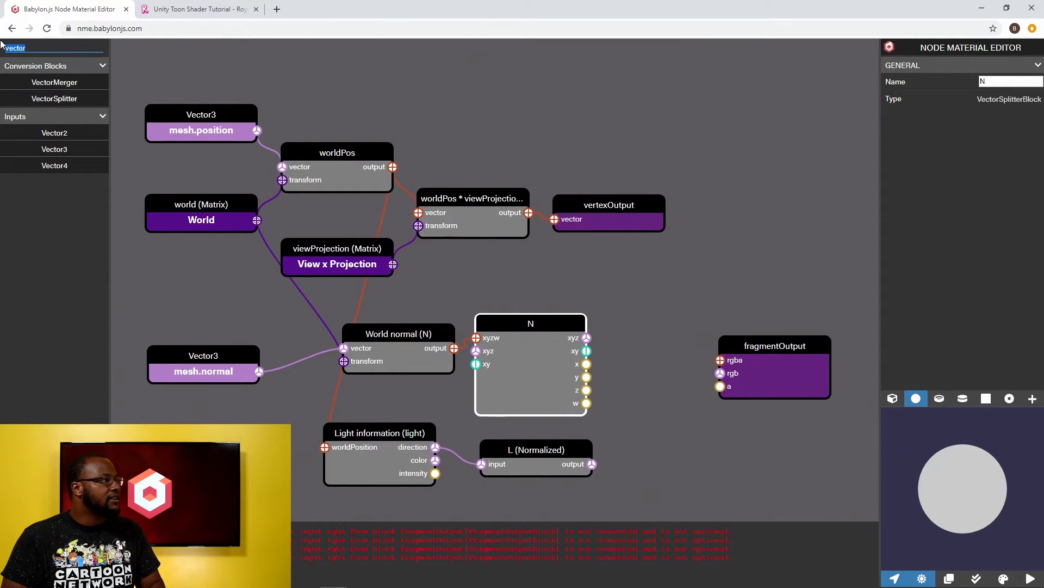
{"action": "type", "text": "normalize"}
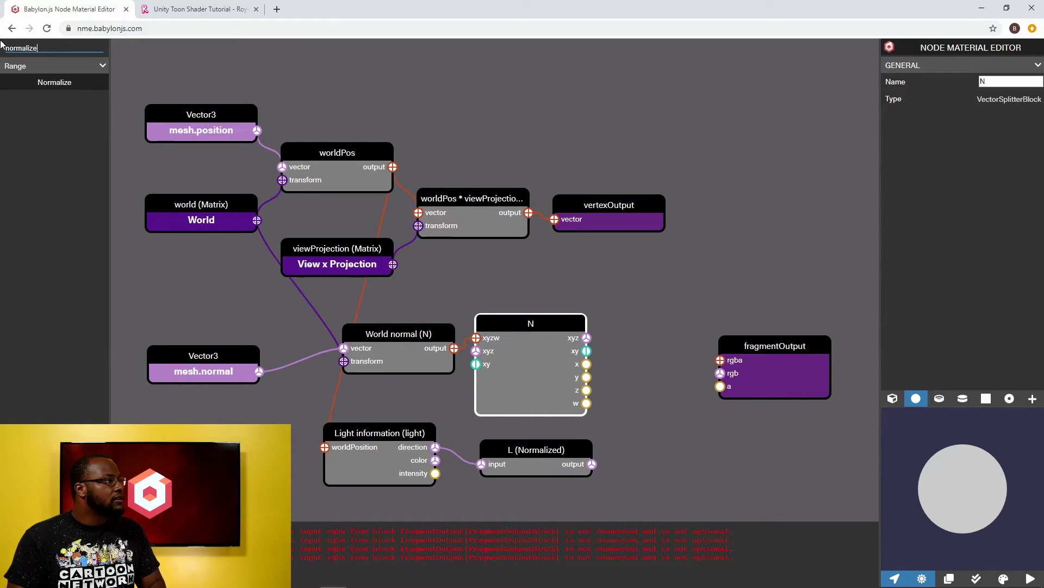
{"action": "left_click_drag", "start_coordinate": [54, 83], "coordinate": [816, 329]}
{"action": "left_click", "coordinate": [756, 346]}
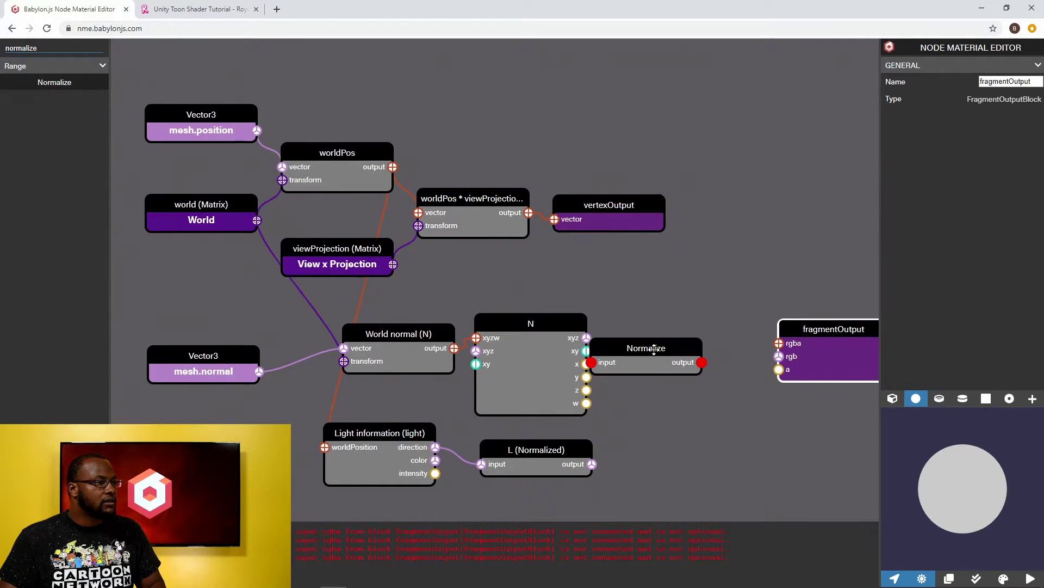
{"action": "left_click_drag", "start_coordinate": [656, 348], "coordinate": [676, 339]}
{"action": "left_click_drag", "start_coordinate": [587, 338], "coordinate": [613, 352]}
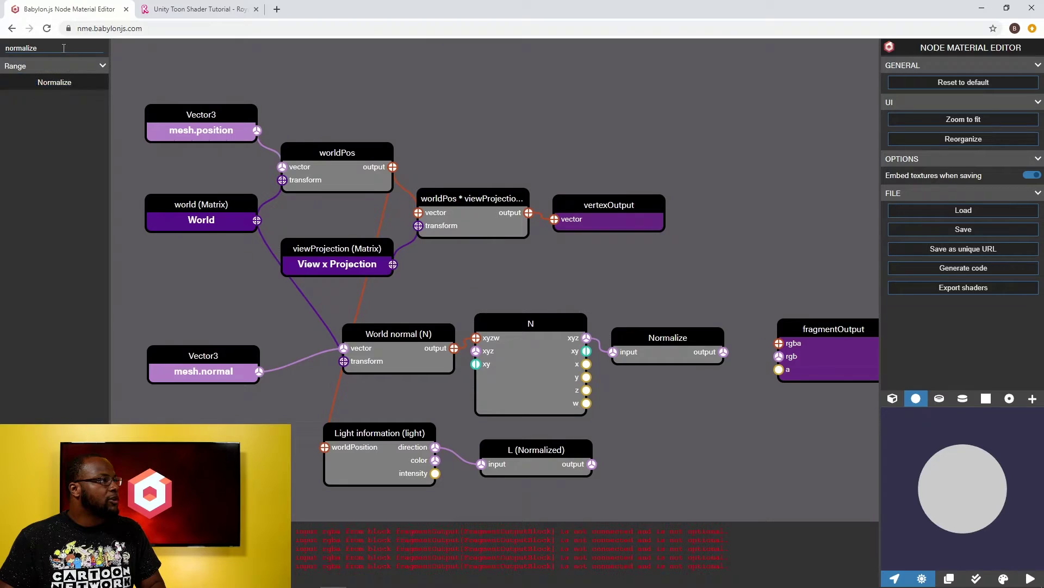
Step: Add a Dot node with normalized N on its left input and L (Normalized) on its right
{"action": "left_click_drag", "start_coordinate": [44, 48], "coordinate": [2, 47]}
{"action": "type", "text": "Dot"}
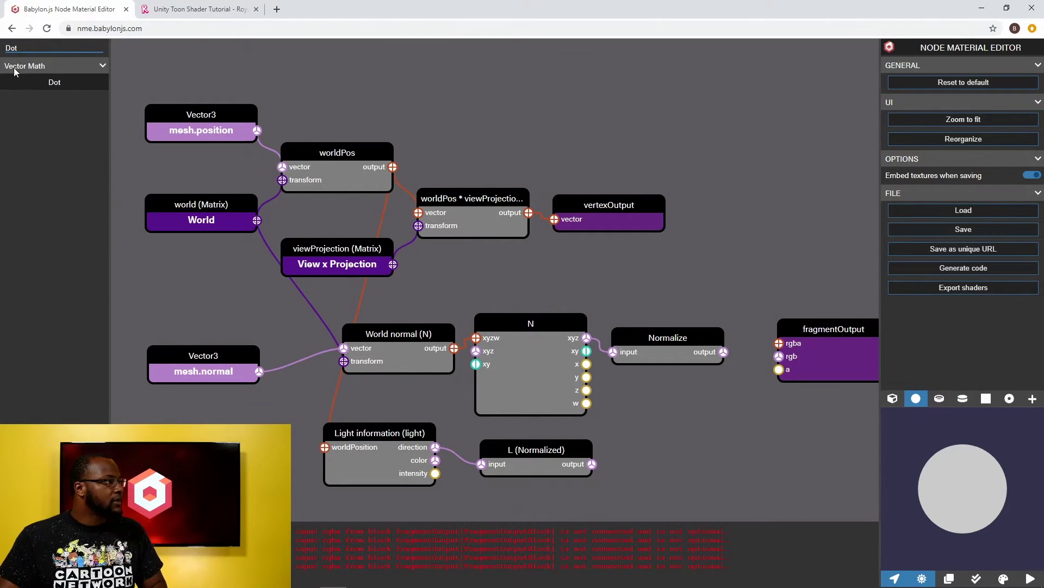
{"action": "left_click_drag", "start_coordinate": [52, 82], "coordinate": [805, 418]}
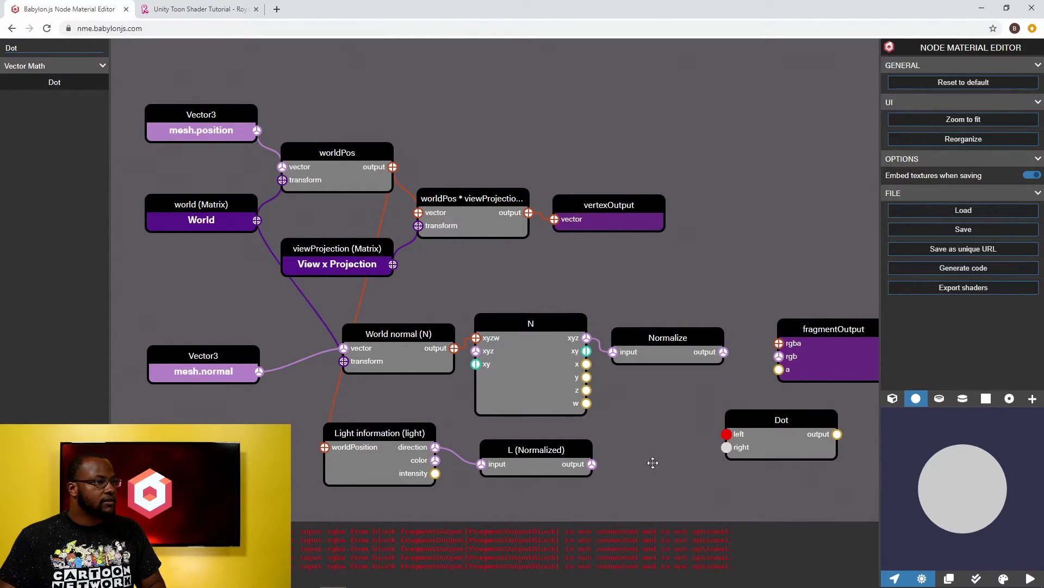
{"action": "left_click_drag", "start_coordinate": [591, 463], "coordinate": [727, 446]}
{"action": "left_click_drag", "start_coordinate": [724, 351], "coordinate": [773, 400]}
Step: Move fragmentOutput further right and recentre the graph view
{"action": "left_click_drag", "start_coordinate": [803, 293], "coordinate": [465, 335]}
{"action": "left_click", "coordinate": [496, 380]}
{"action": "left_click_drag", "start_coordinate": [496, 379], "coordinate": [734, 383]}
{"action": "left_click_drag", "start_coordinate": [490, 345], "coordinate": [537, 239]}
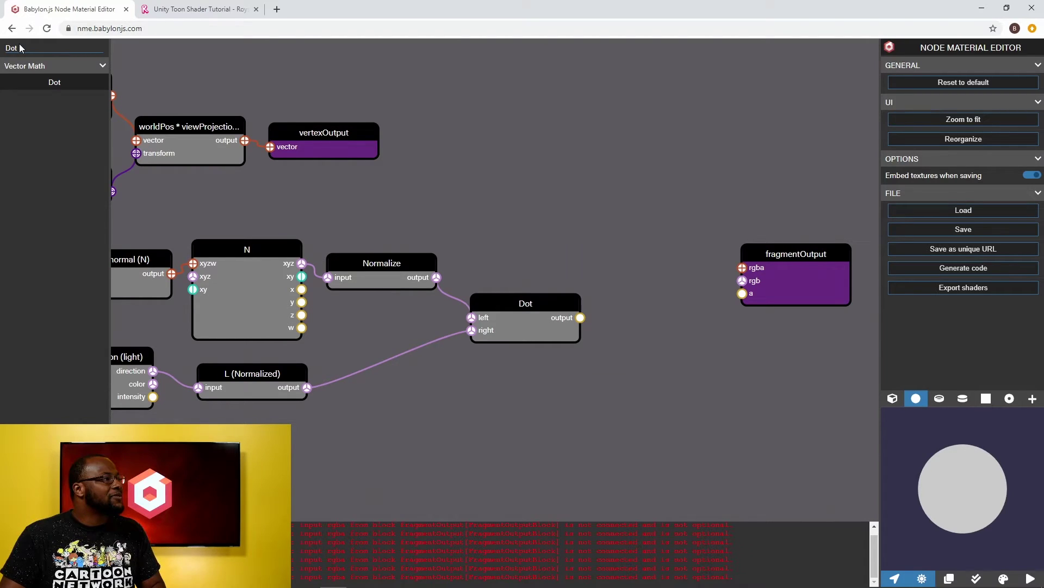
Step: Add a VectorMerger block and rename the Dot node to N Dot L
{"action": "left_click_drag", "start_coordinate": [23, 51], "coordinate": [2, 44]}
{"action": "key", "text": "BackSpace"}
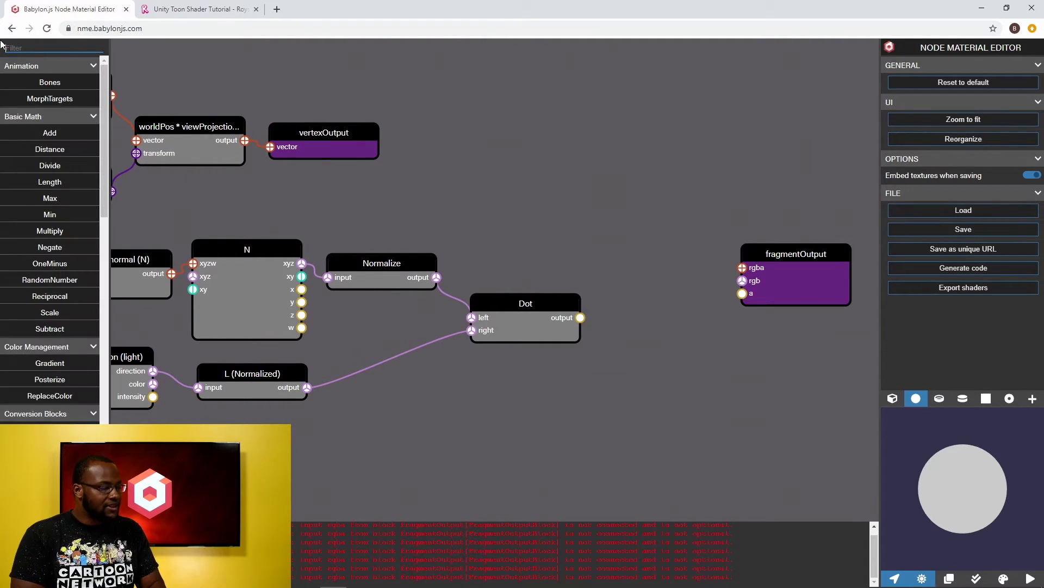
{"action": "type", "text": "vector"}
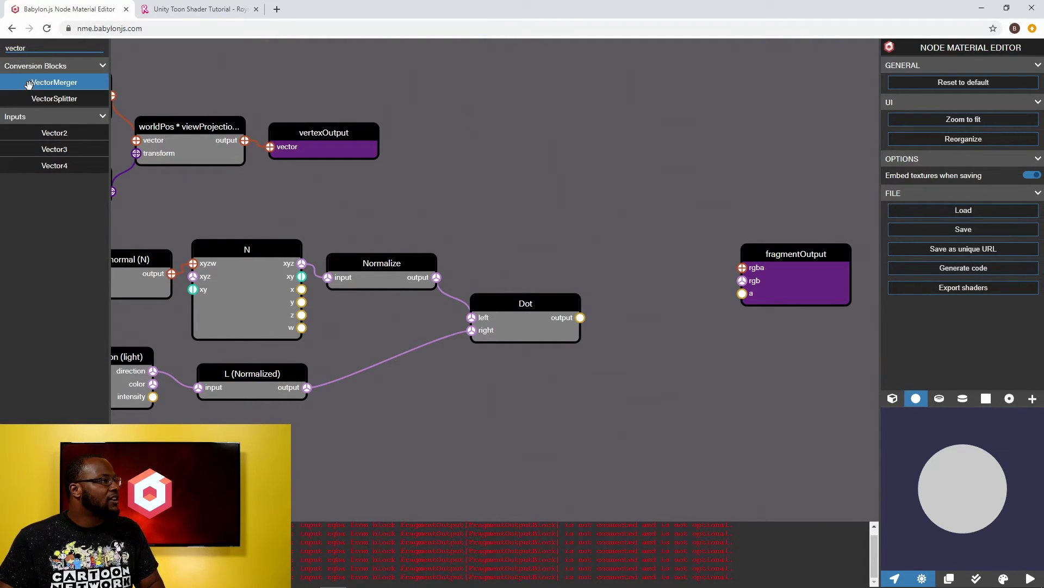
{"action": "left_click_drag", "start_coordinate": [41, 86], "coordinate": [653, 262]}
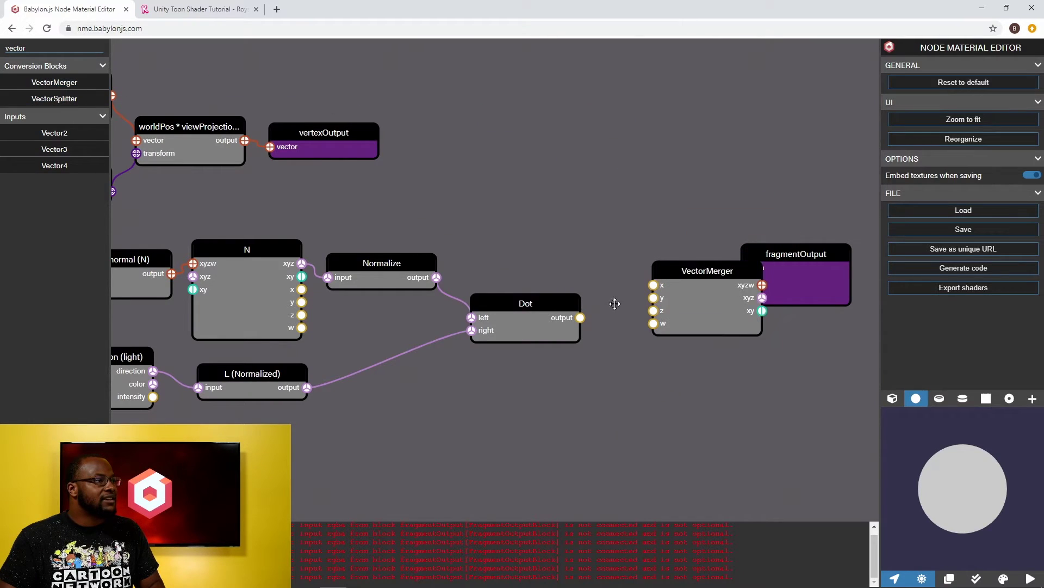
{"action": "left_click", "coordinate": [569, 305]}
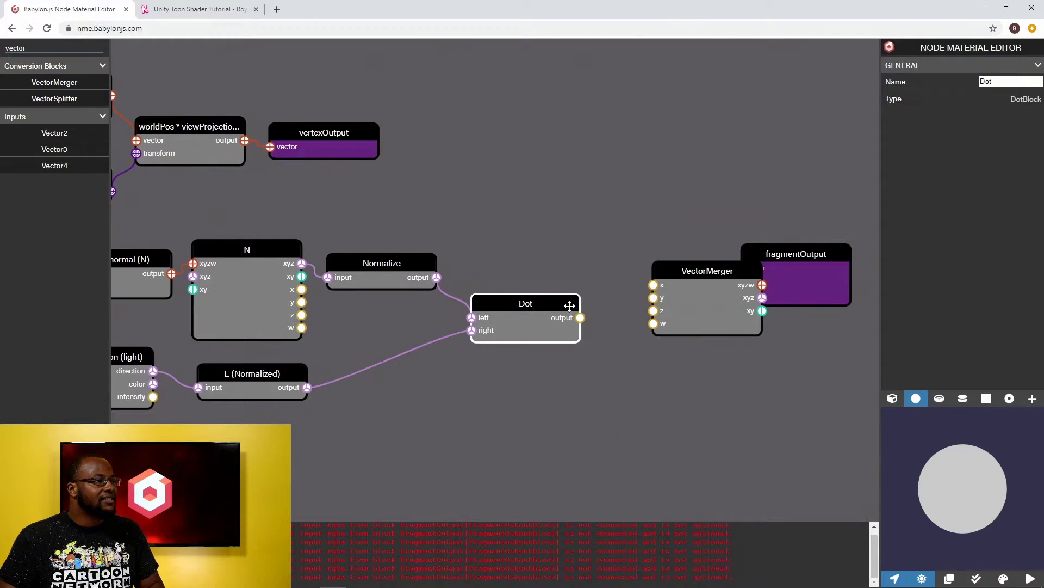
{"action": "double_click", "coordinate": [985, 82]}
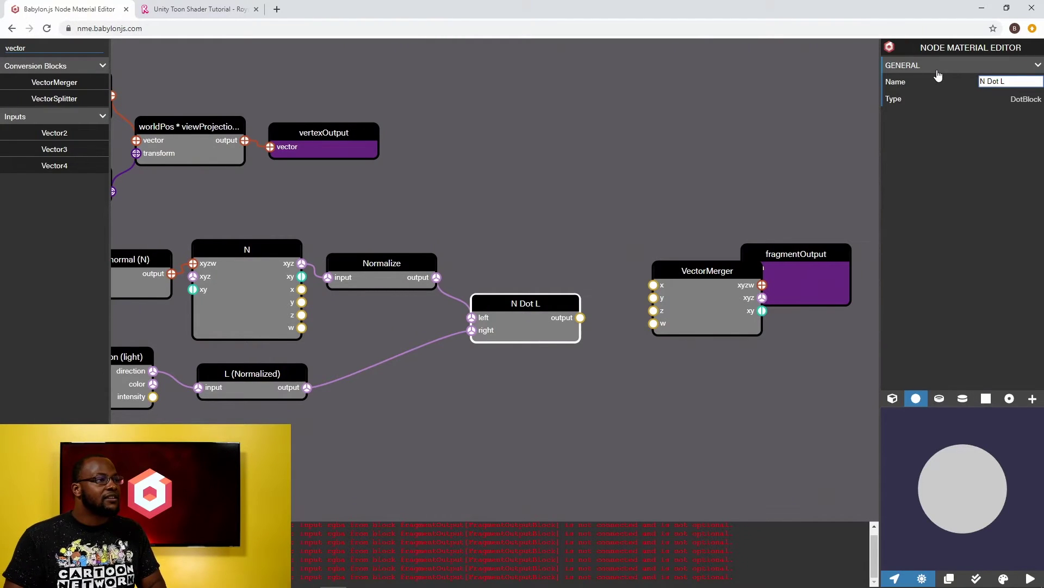
Step: Feed N Dot L into VectorMerger's z and VectorMerger's xyz into fragmentOutput's rgb
{"action": "left_click_drag", "start_coordinate": [580, 317], "coordinate": [654, 285]}
{"action": "left_click_drag", "start_coordinate": [580, 317], "coordinate": [653, 298]}
{"action": "left_click_drag", "start_coordinate": [580, 317], "coordinate": [653, 310]}
{"action": "left_click_drag", "start_coordinate": [656, 214], "coordinate": [483, 241]}
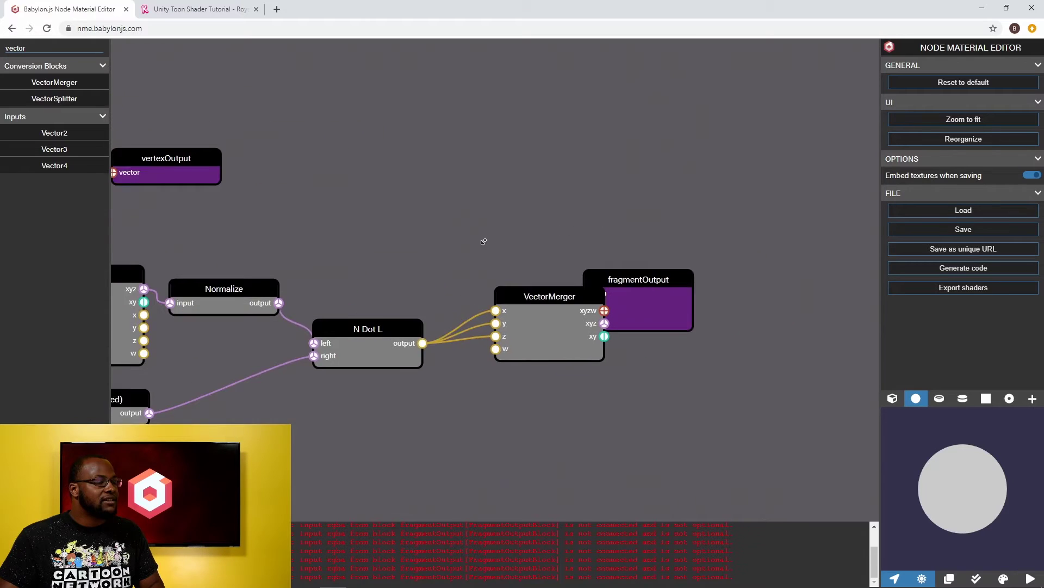
{"action": "left_click_drag", "start_coordinate": [624, 281], "coordinate": [690, 280]}
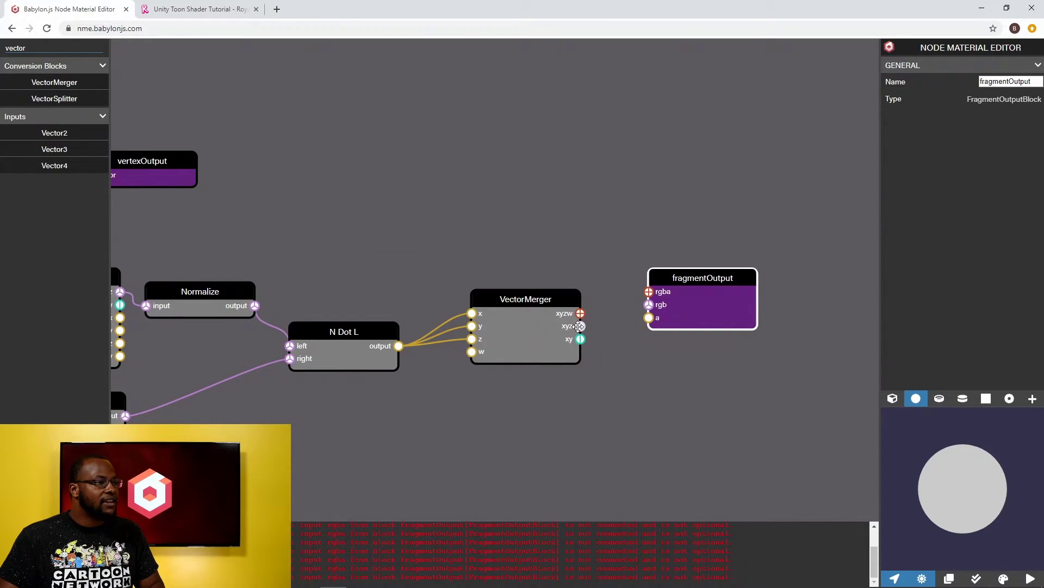
{"action": "left_click_drag", "start_coordinate": [578, 326], "coordinate": [646, 304]}
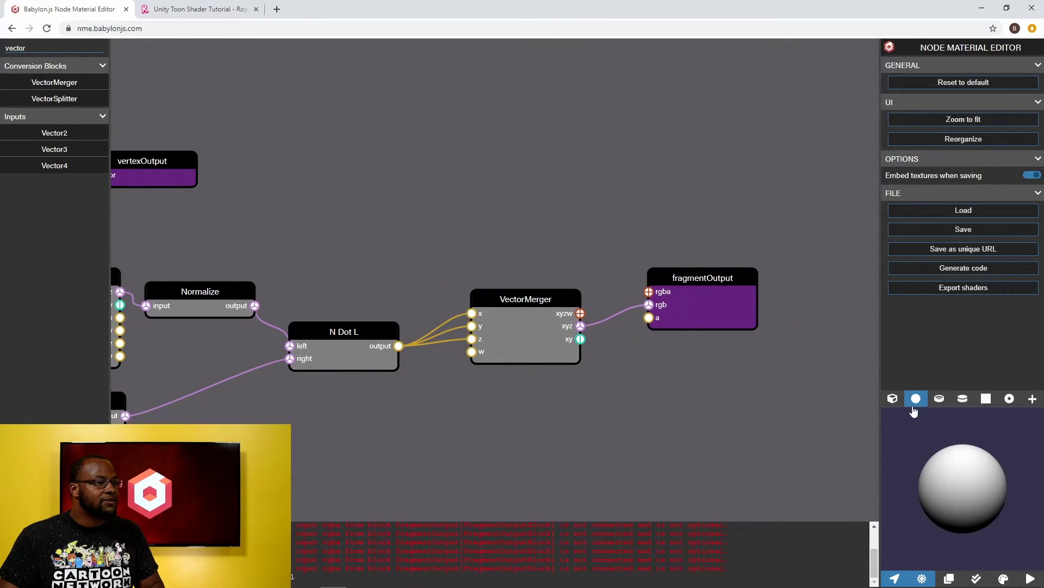
Step: Preview the N·L shading on a torus, orbiting it to an edge-on view
{"action": "mouse_move", "coordinate": [961, 474]}
{"action": "left_mouse_down"}
{"action": "mouse_move", "coordinate": [986, 409]}
{"action": "mouse_move", "coordinate": [1036, 471]}
{"action": "left_mouse_up"}
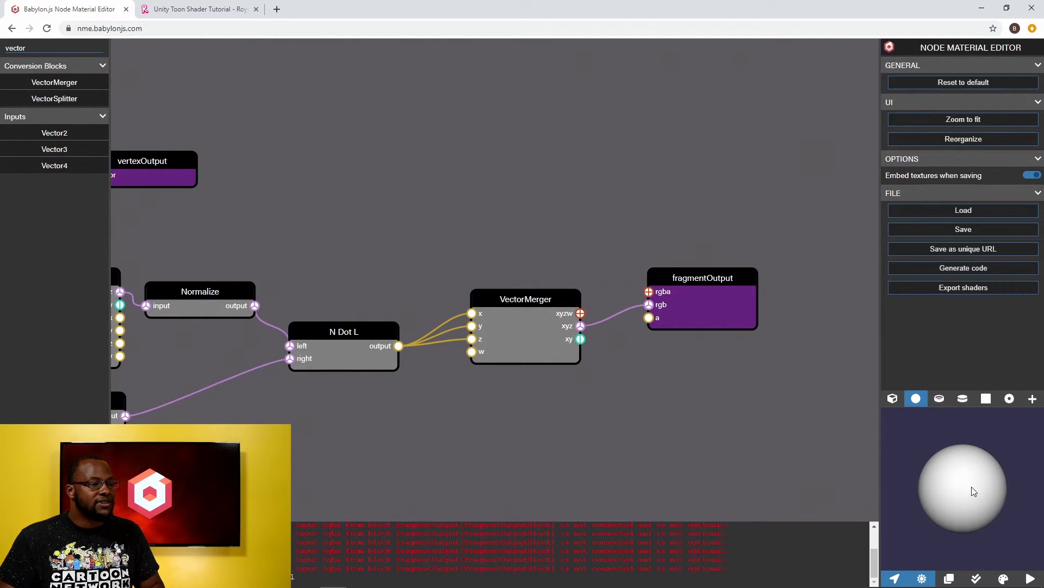
{"action": "left_click", "coordinate": [940, 398]}
{"action": "left_click_drag", "start_coordinate": [970, 463], "coordinate": [1022, 520]}
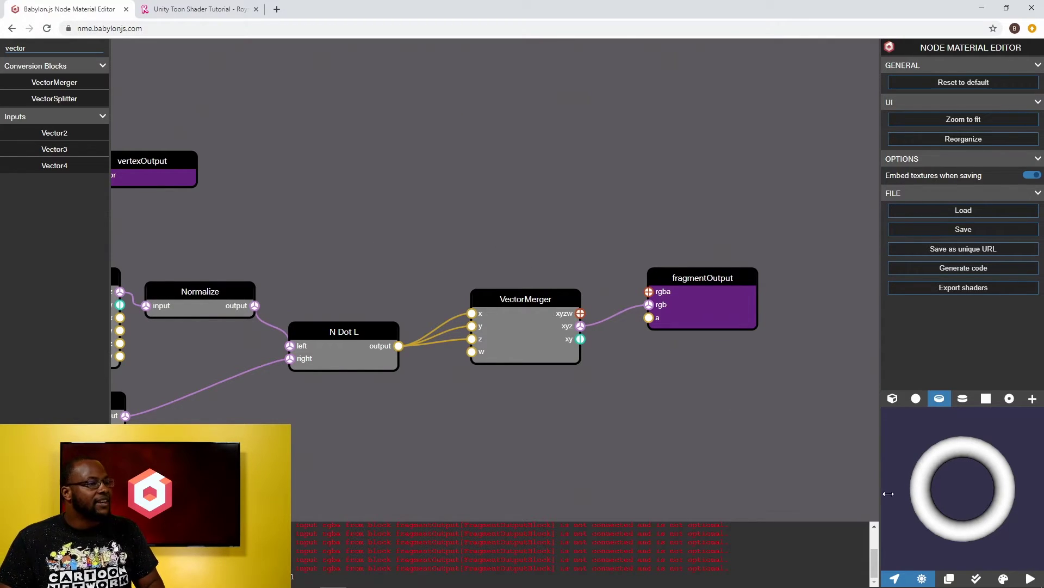
{"action": "left_click_drag", "start_coordinate": [939, 531], "coordinate": [962, 458]}
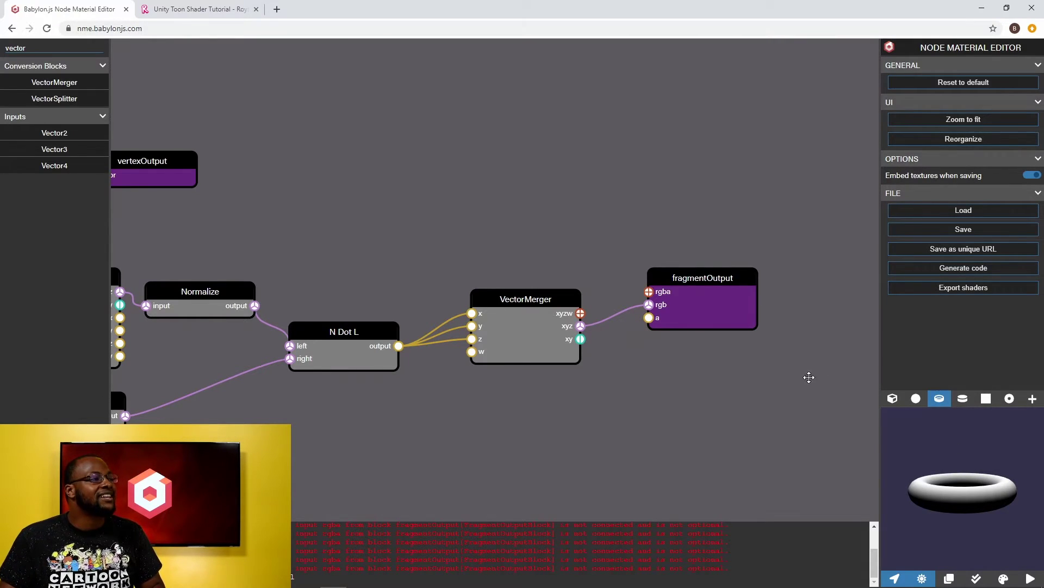
{"action": "left_click_drag", "start_coordinate": [566, 245], "coordinate": [499, 232]}
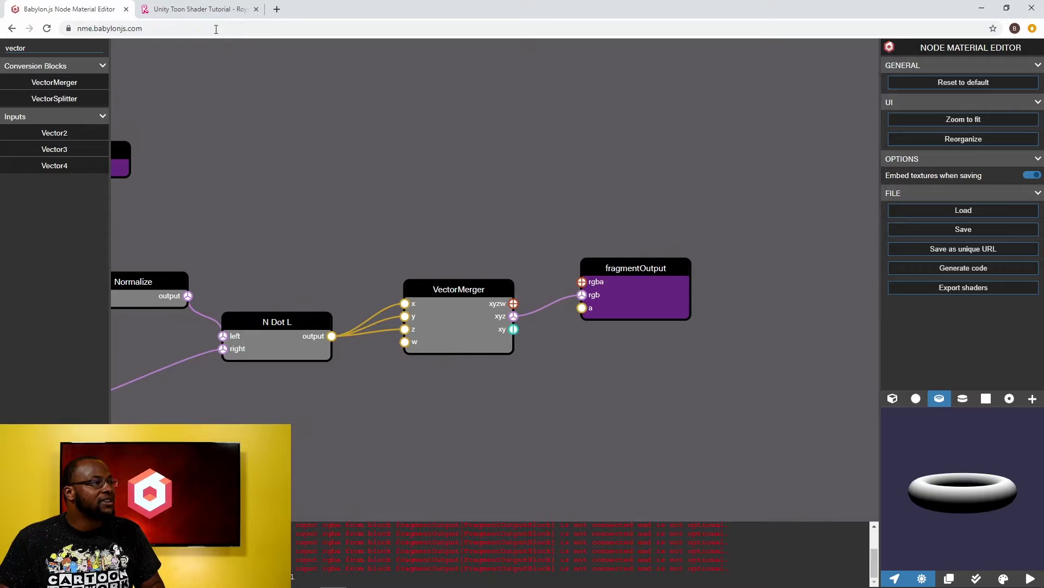
{"action": "left_click", "coordinate": [194, 6]}
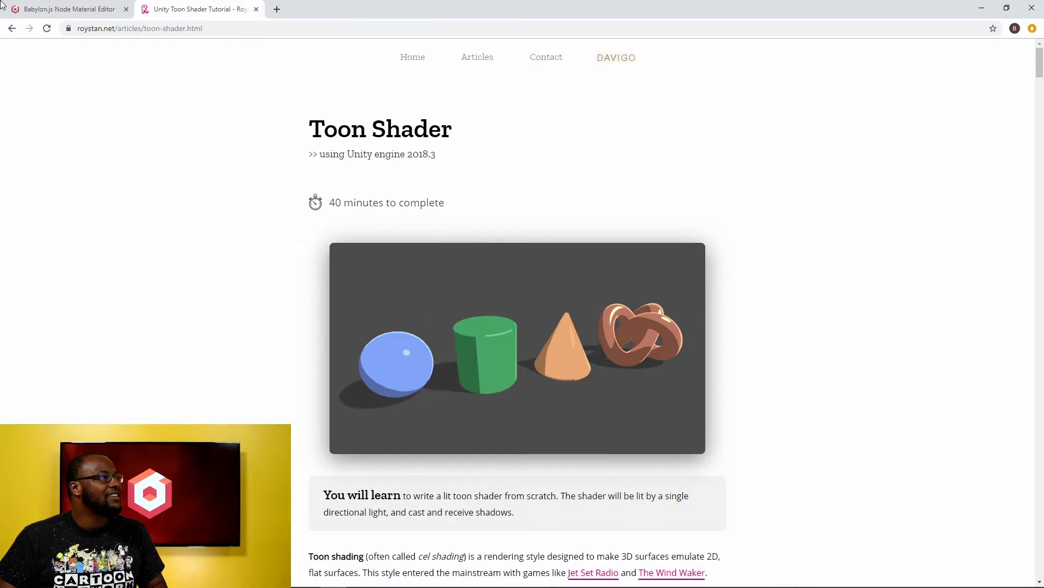
{"action": "left_click", "coordinate": [46, 12]}
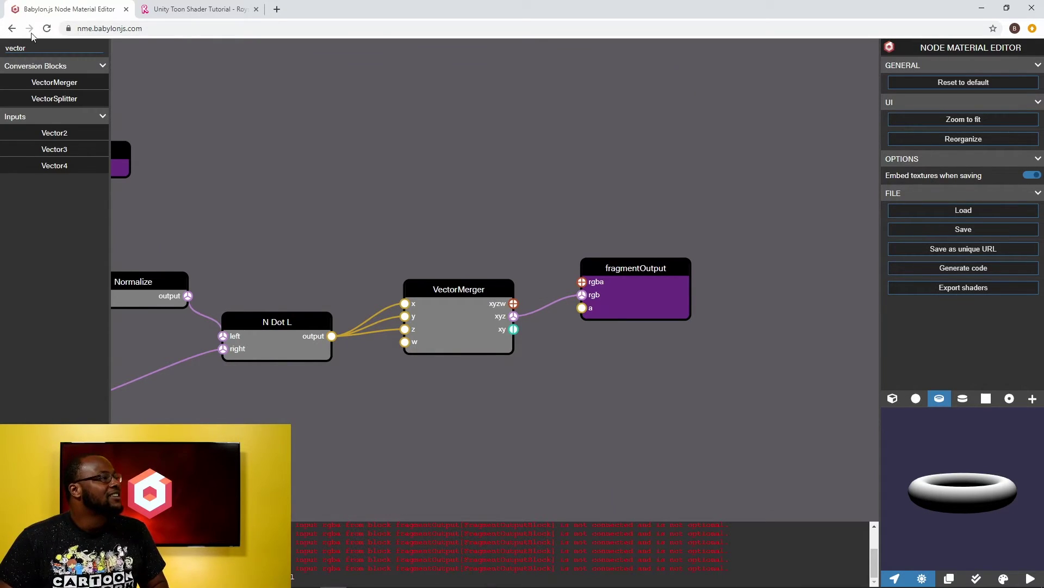
Step: Add a Step block below VectorMerger with N Dot L's output wired into its value
{"action": "left_click_drag", "start_coordinate": [29, 48], "coordinate": [1, 46]}
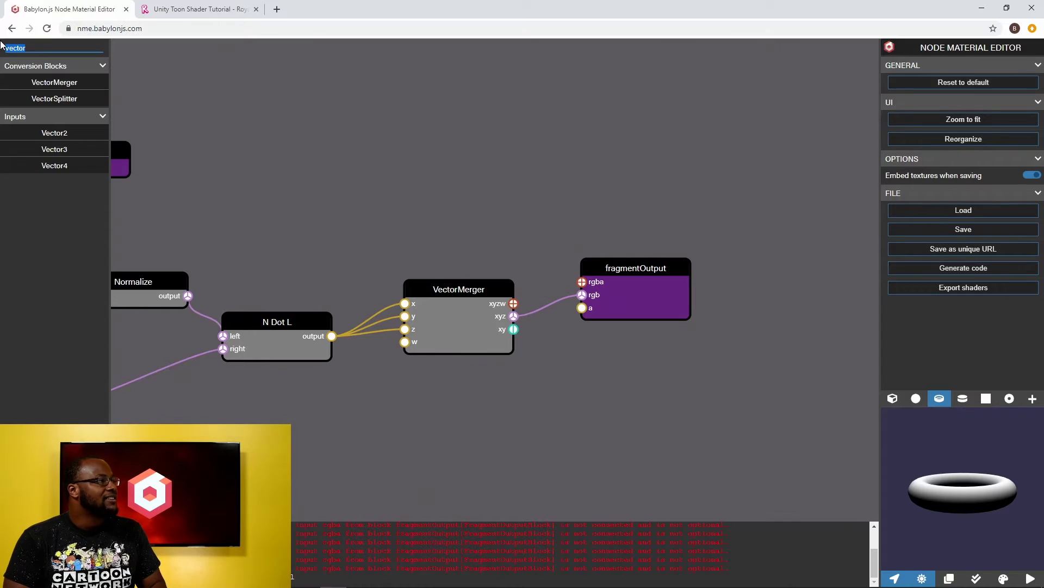
{"action": "key", "text": "BackSpace"}
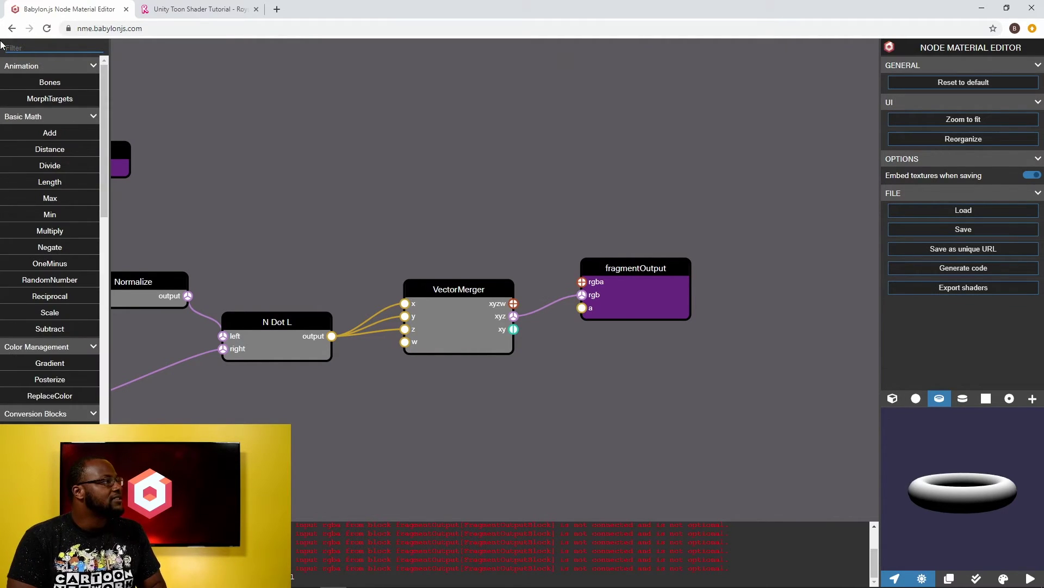
{"action": "type", "text": "ste"}
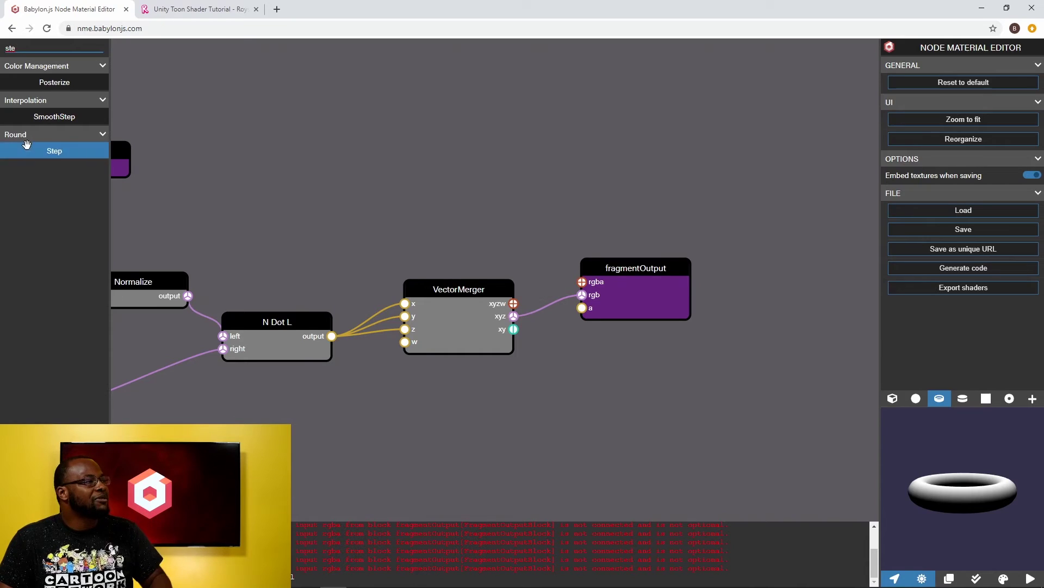
{"action": "left_click_drag", "start_coordinate": [28, 147], "coordinate": [550, 210]}
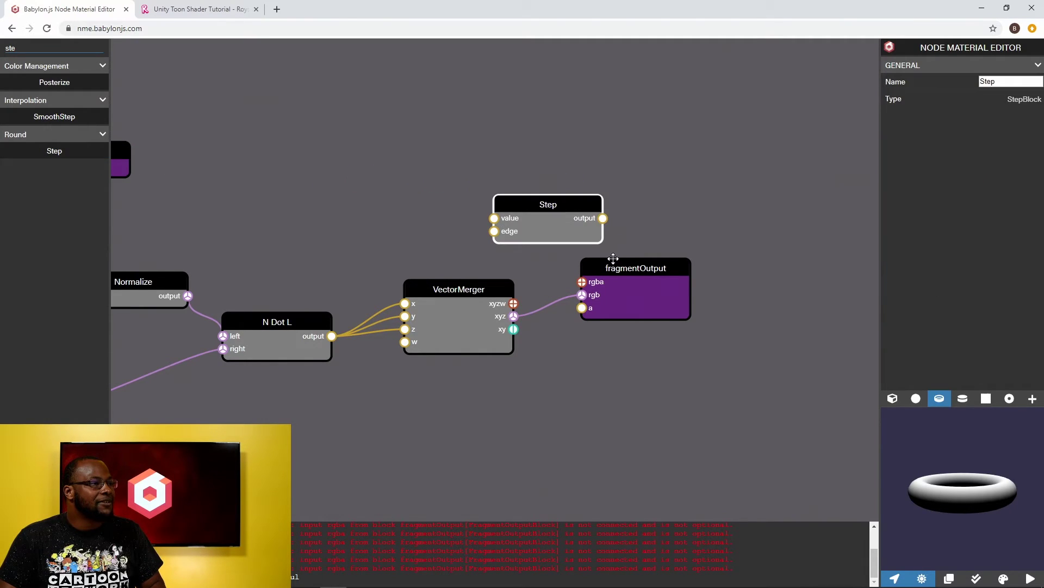
{"action": "left_click_drag", "start_coordinate": [619, 269], "coordinate": [723, 280]}
{"action": "left_click_drag", "start_coordinate": [563, 205], "coordinate": [422, 428]}
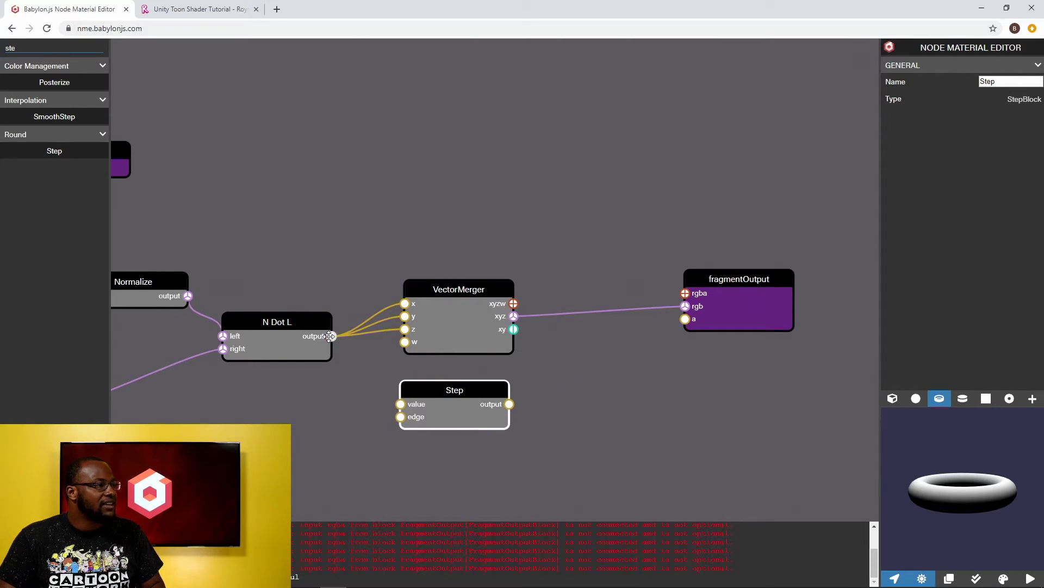
{"action": "left_click_drag", "start_coordinate": [331, 335], "coordinate": [388, 404]}
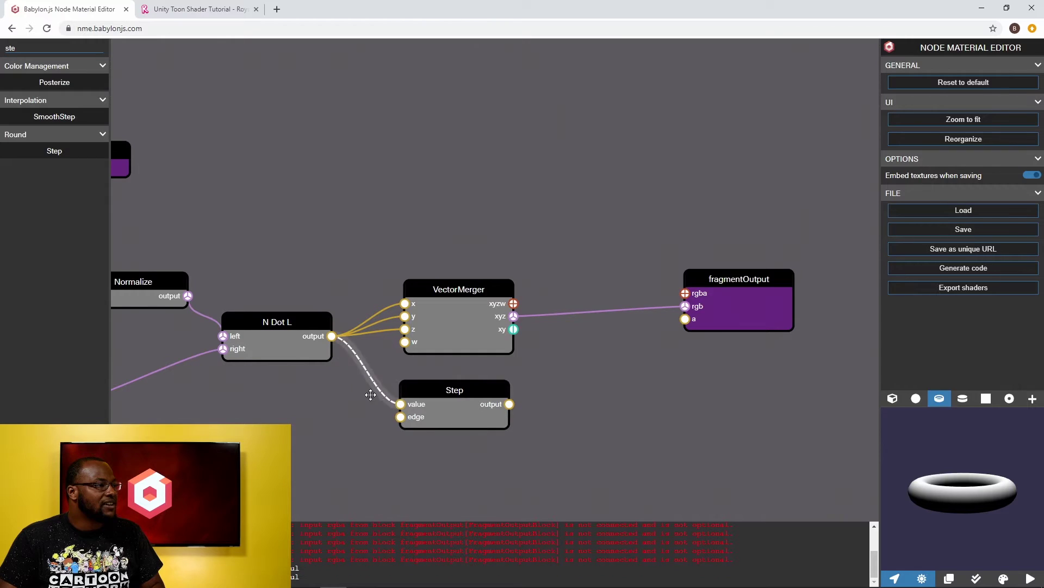
{"action": "left_click_drag", "start_coordinate": [287, 272], "coordinate": [380, 191]}
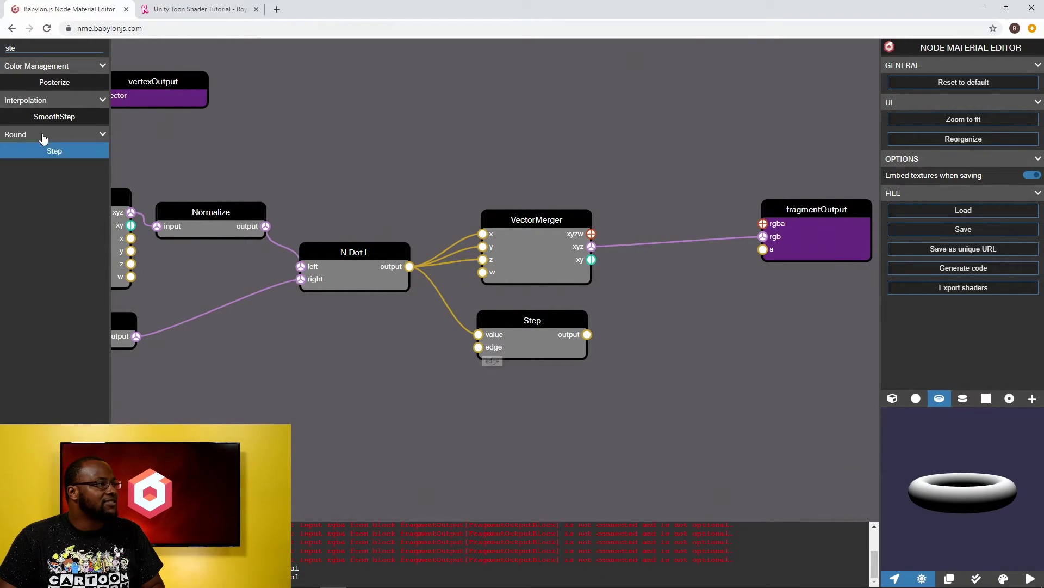
Step: Filter the node list for 'floa' to find a Float input
{"action": "left_click_drag", "start_coordinate": [41, 45], "coordinate": [1, 46]}
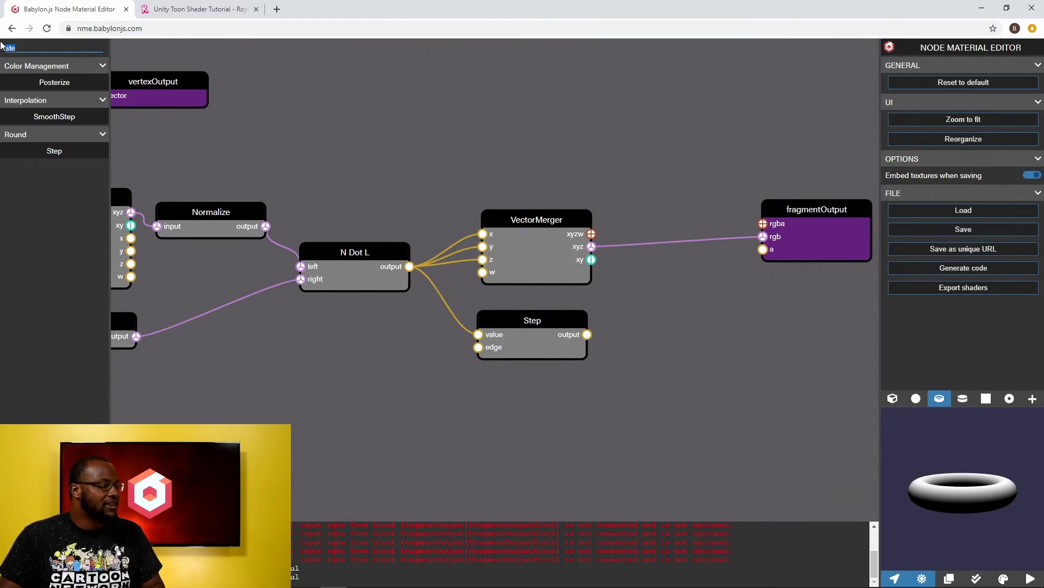
{"action": "key", "text": "BackSpace"}
{"action": "type", "text": "f"}
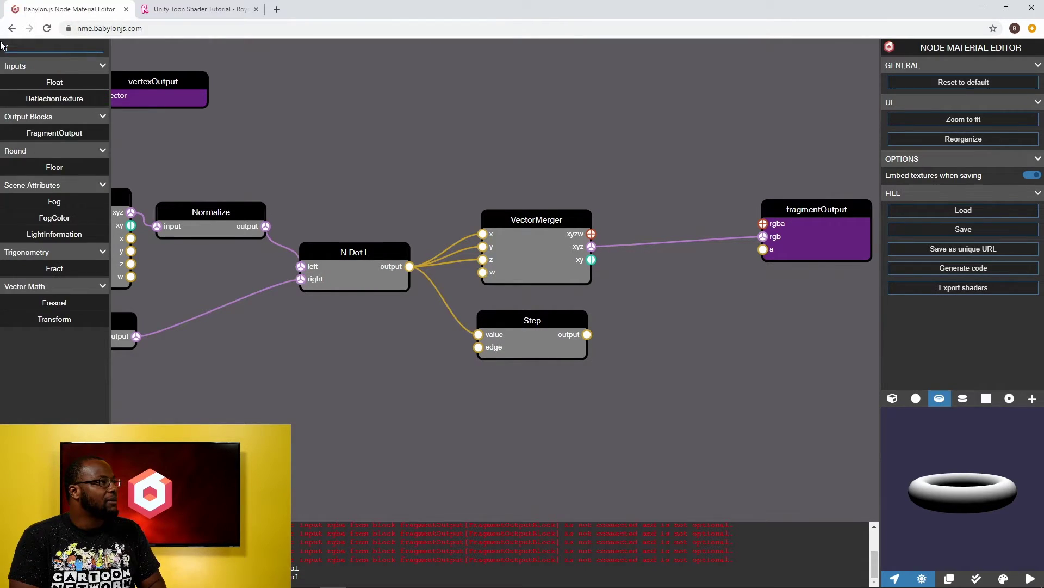
{"action": "type", "text": "loat"}
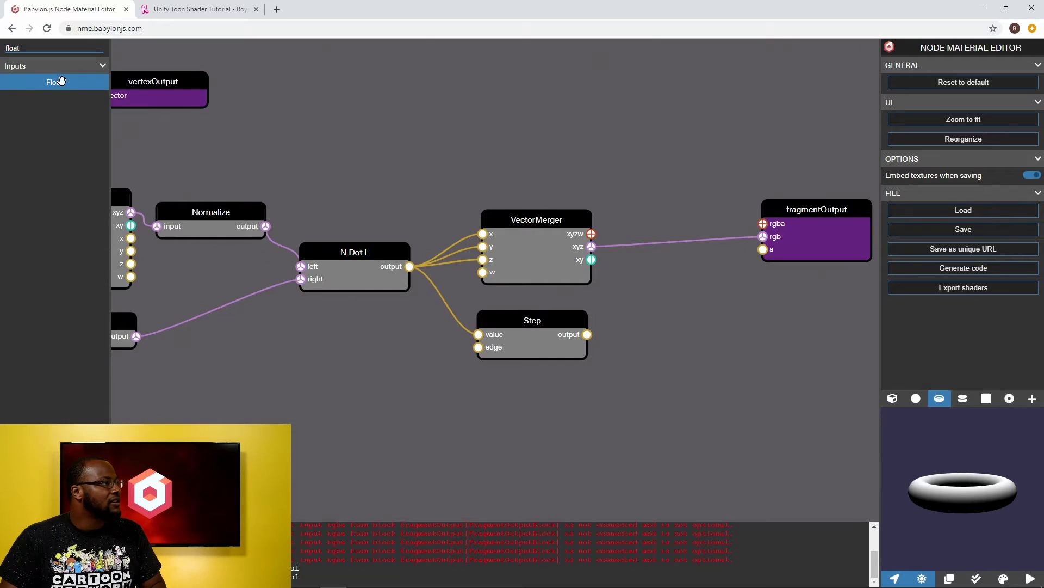
Step: Add a Float input named 'Diffuse cutoff' (0.00) as Step's edge
{"action": "left_click_drag", "start_coordinate": [54, 82], "coordinate": [393, 423]}
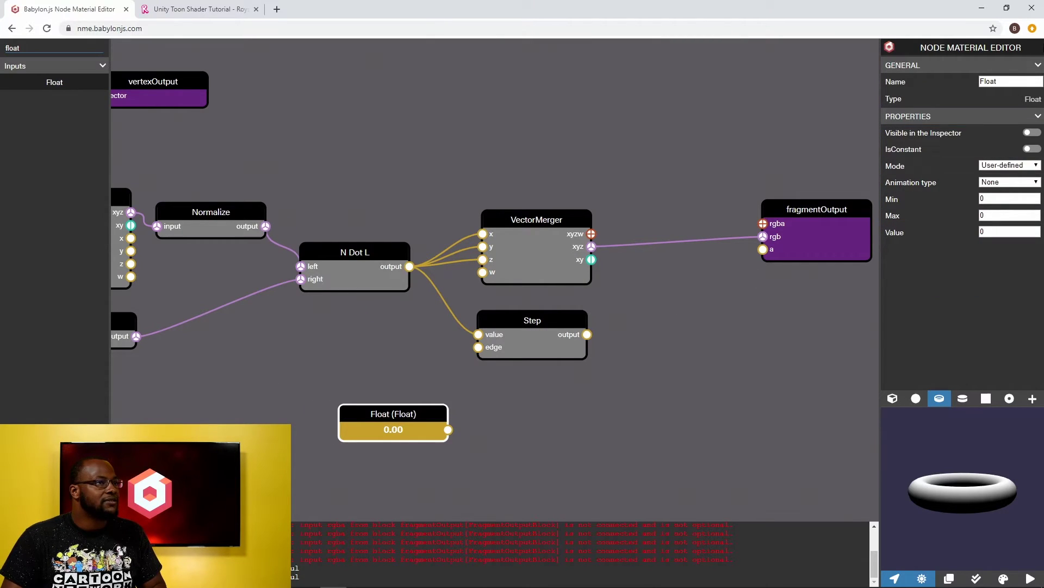
{"action": "double_click", "coordinate": [1006, 82]}
{"action": "type", "text": "Diffuse cu"}
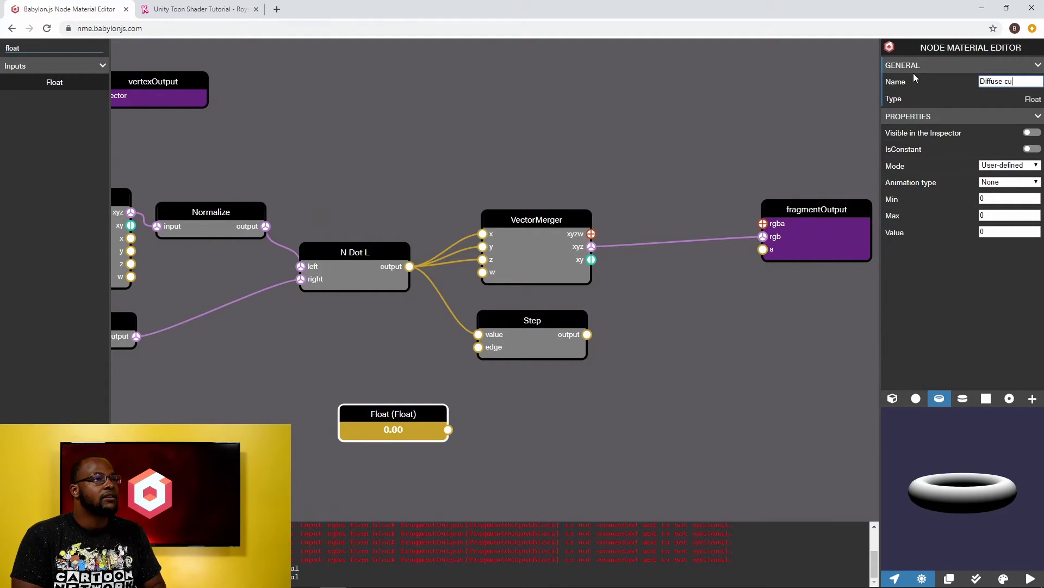
{"action": "type", "text": "toff"}
{"action": "key", "text": "Return"}
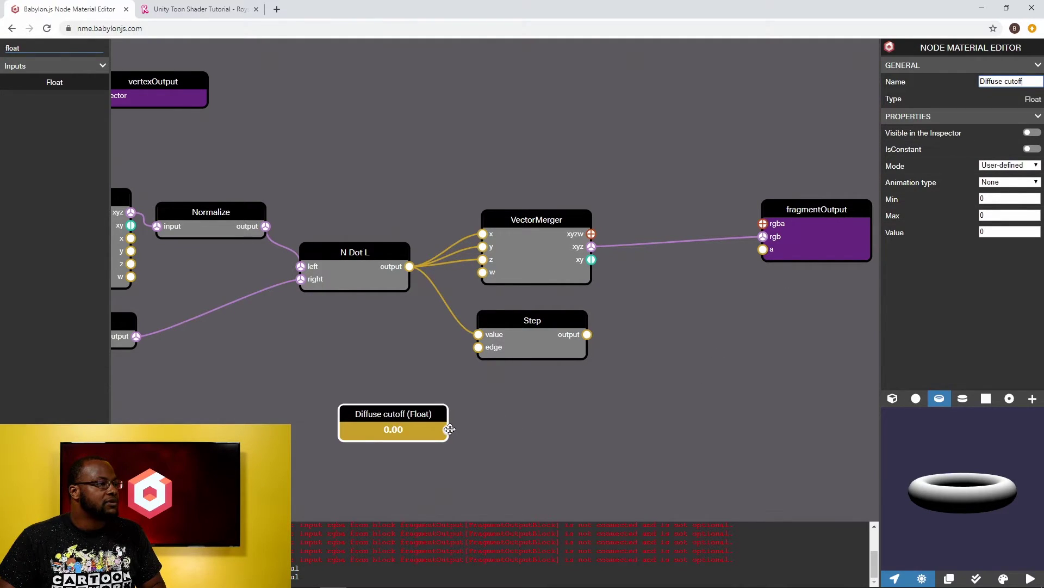
{"action": "left_click_drag", "start_coordinate": [448, 429], "coordinate": [479, 348]}
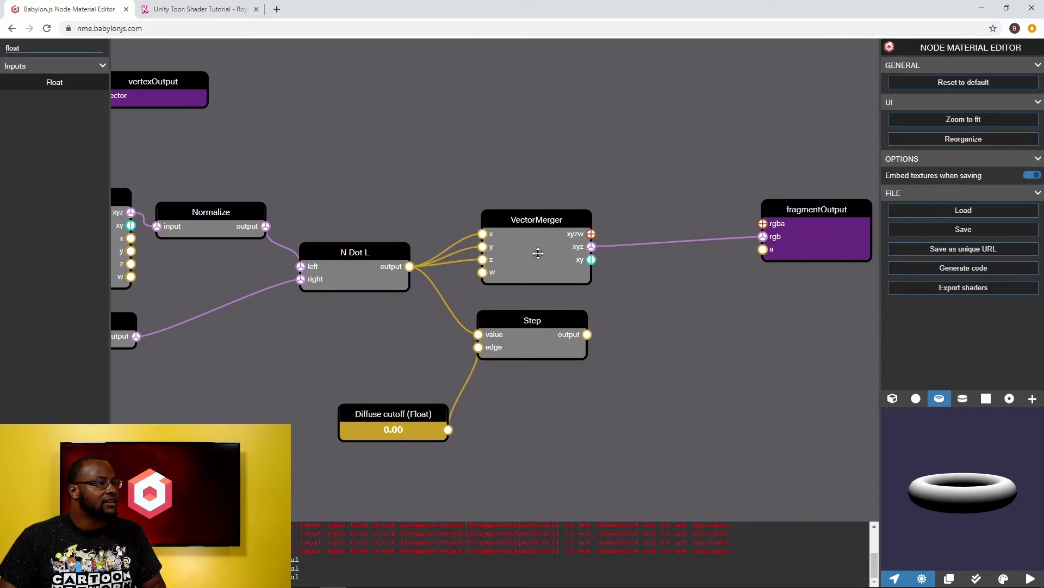
Step: Drive VectorMerger's x, y and z from Step's output, previewed on a sphere
{"action": "left_click_drag", "start_coordinate": [531, 217], "coordinate": [709, 227]}
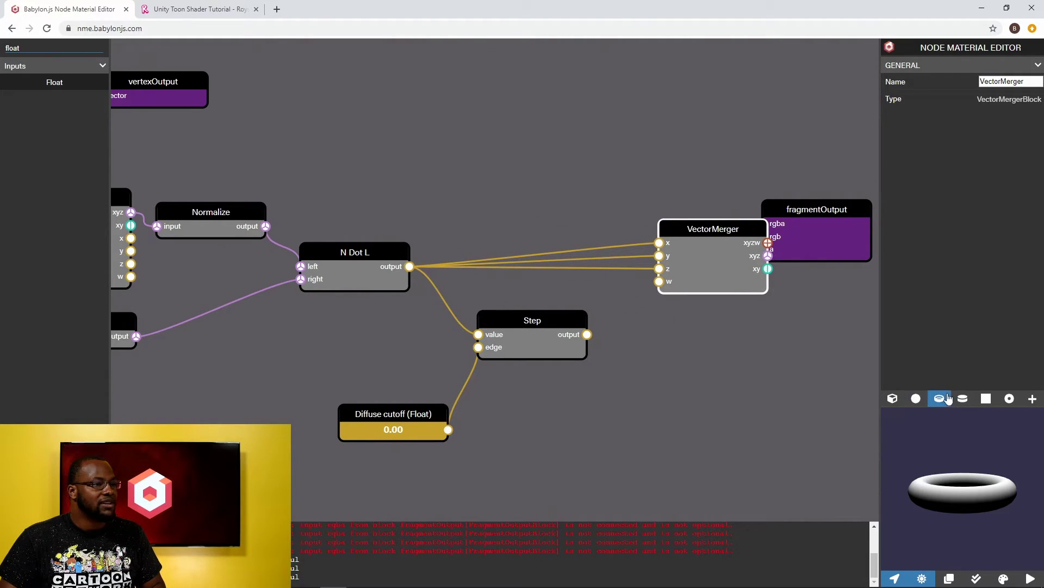
{"action": "left_click", "coordinate": [917, 398]}
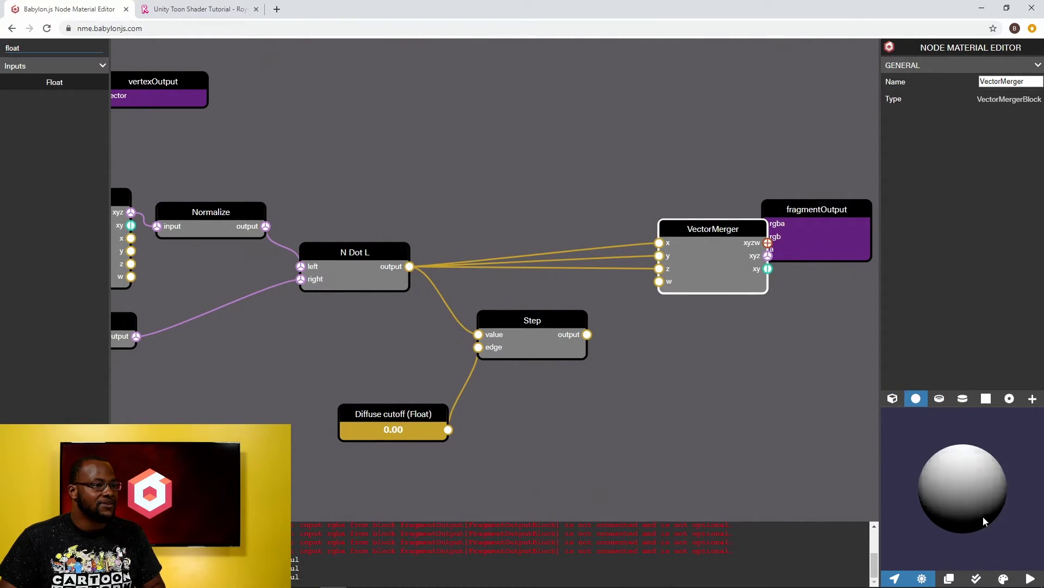
{"action": "left_click_drag", "start_coordinate": [583, 338], "coordinate": [661, 242]}
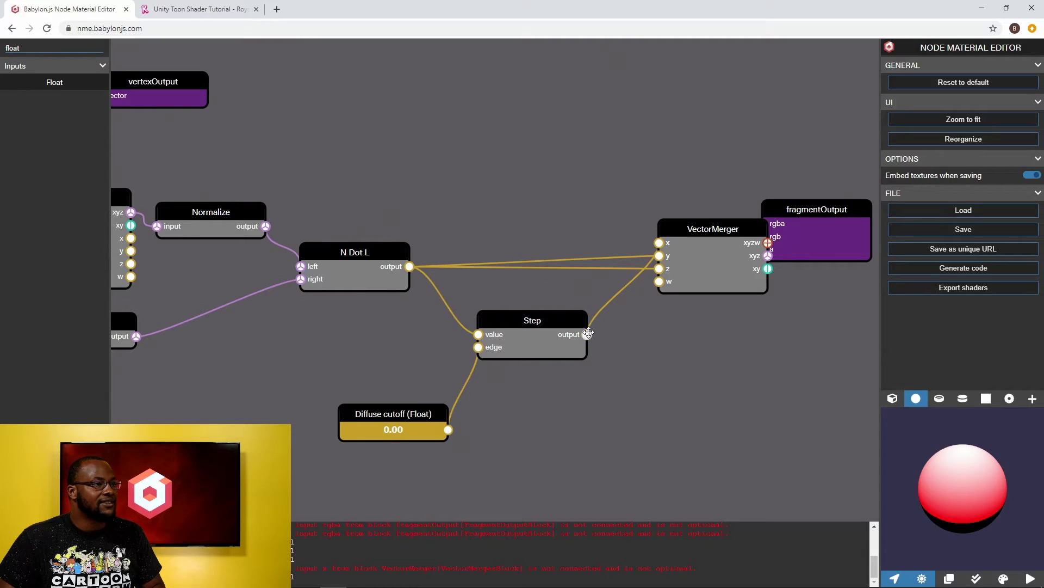
{"action": "left_click_drag", "start_coordinate": [587, 334], "coordinate": [660, 256]}
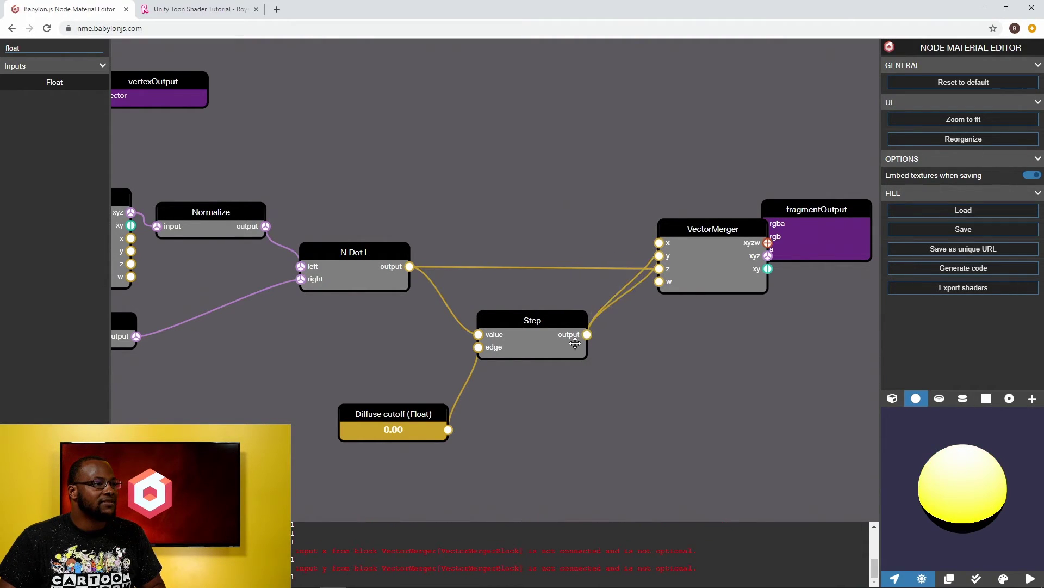
{"action": "left_click_drag", "start_coordinate": [587, 334], "coordinate": [658, 269]}
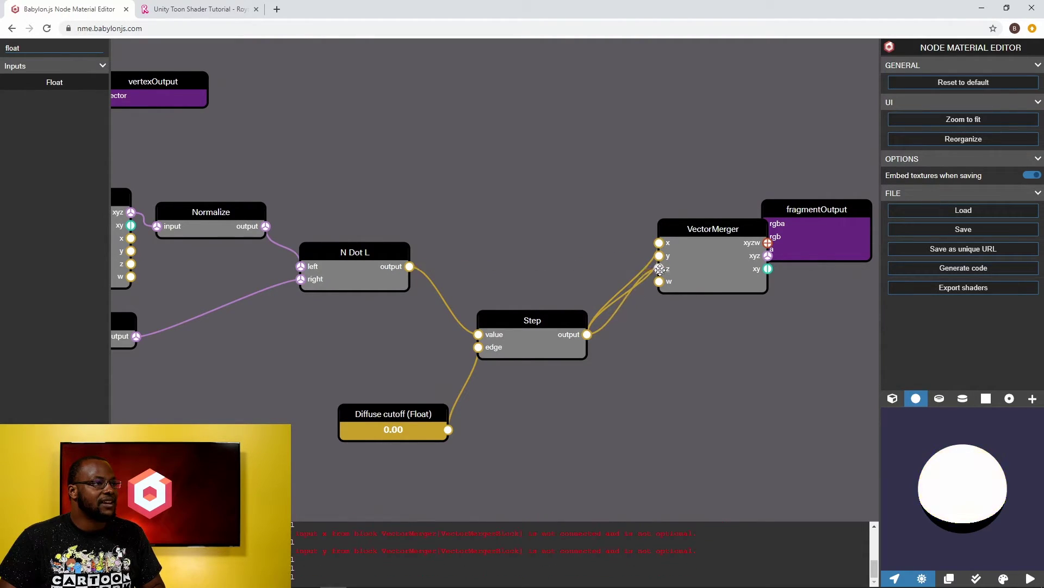
{"action": "left_click_drag", "start_coordinate": [974, 429], "coordinate": [975, 464]}
Step: Move fragmentOutput right and VectorMerger down-right so they no longer overlap
{"action": "left_click_drag", "start_coordinate": [480, 177], "coordinate": [425, 185]}
{"action": "left_click_drag", "start_coordinate": [796, 220], "coordinate": [854, 235]}
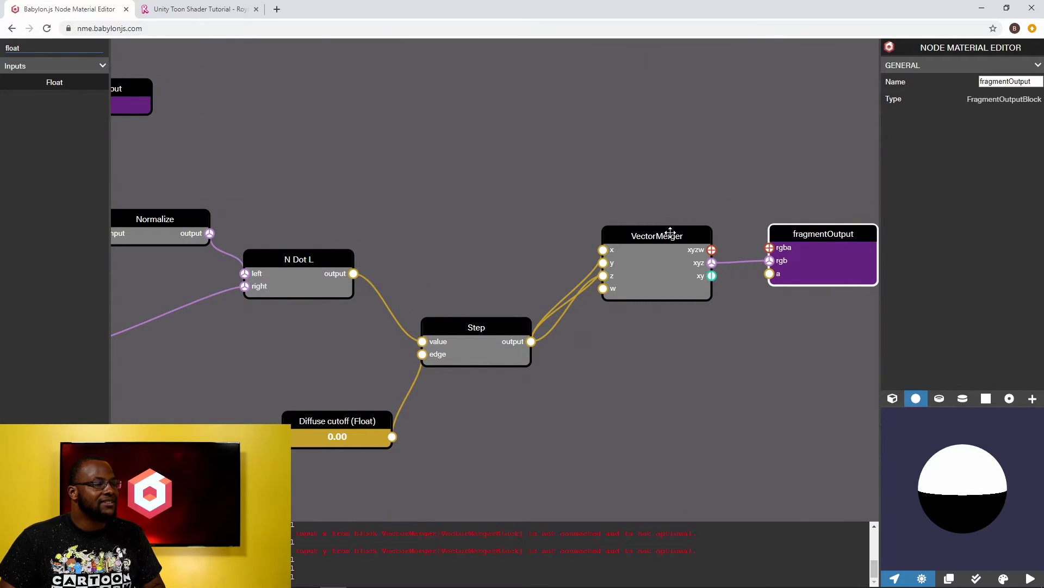
{"action": "left_click_drag", "start_coordinate": [649, 237], "coordinate": [652, 262]}
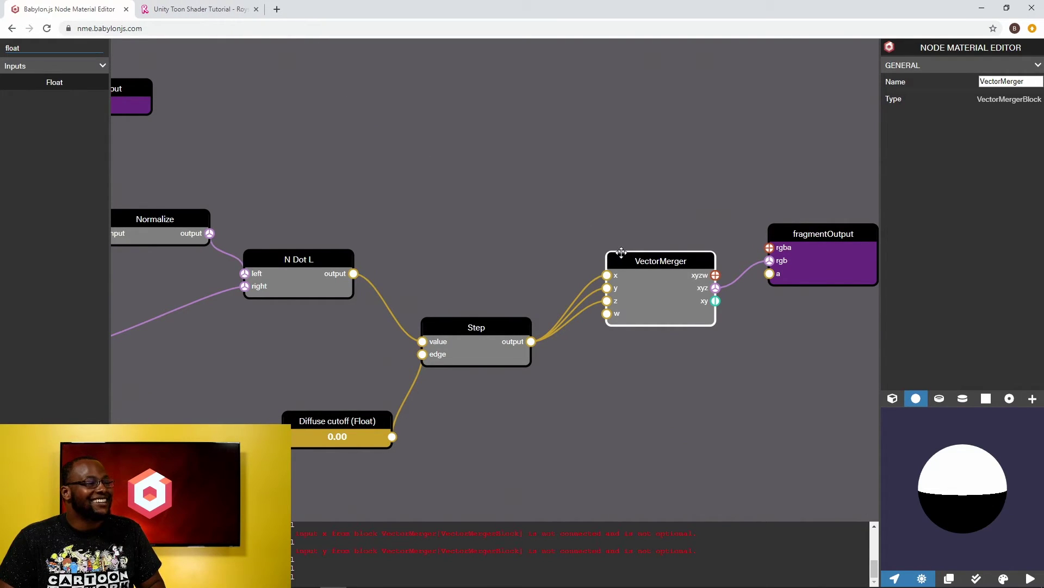
{"action": "left_click_drag", "start_coordinate": [623, 253], "coordinate": [668, 264]}
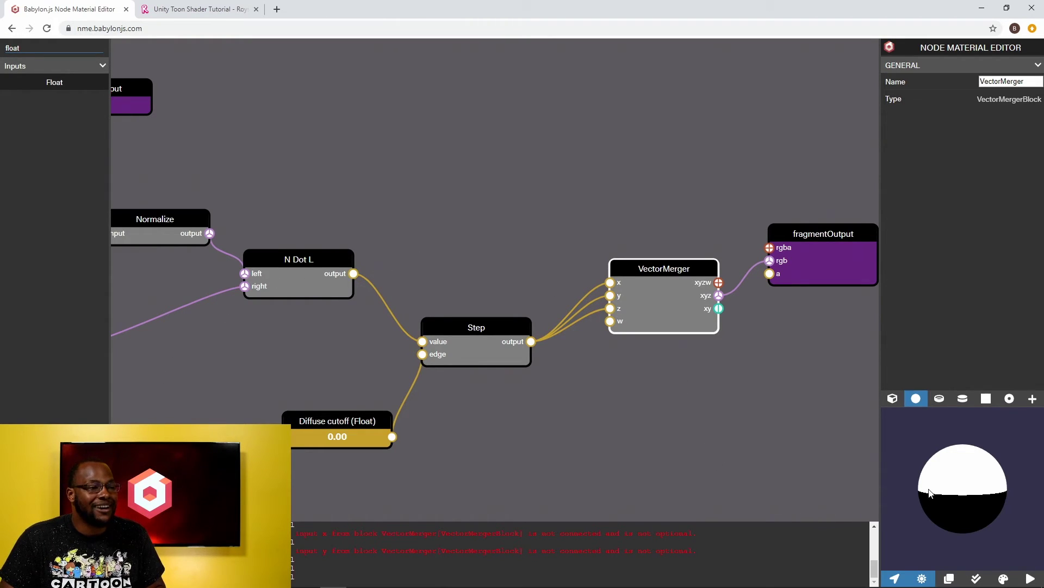
{"action": "left_click_drag", "start_coordinate": [930, 492], "coordinate": [980, 499]}
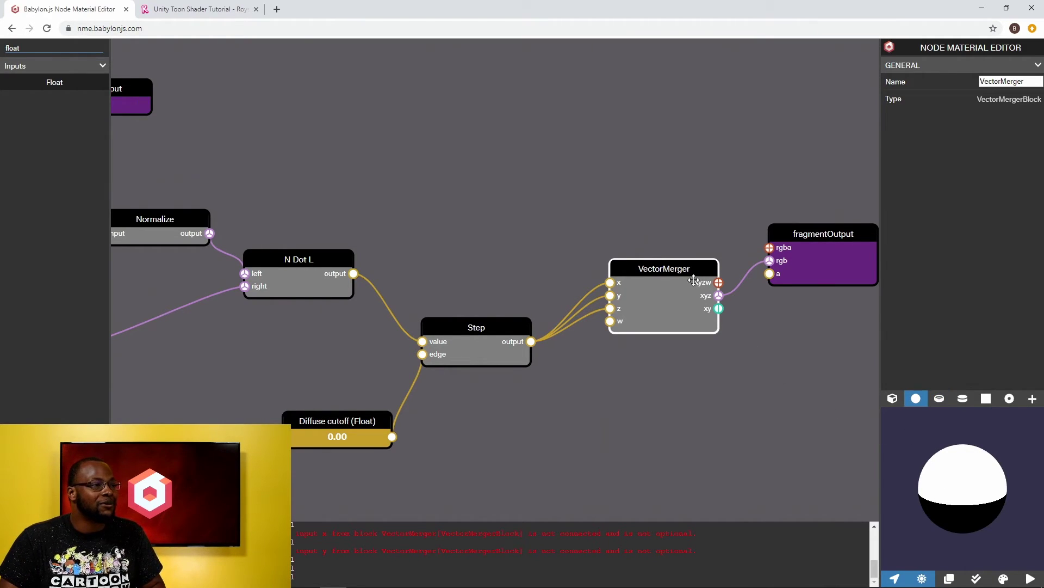
{"action": "left_click_drag", "start_coordinate": [676, 270], "coordinate": [663, 267]}
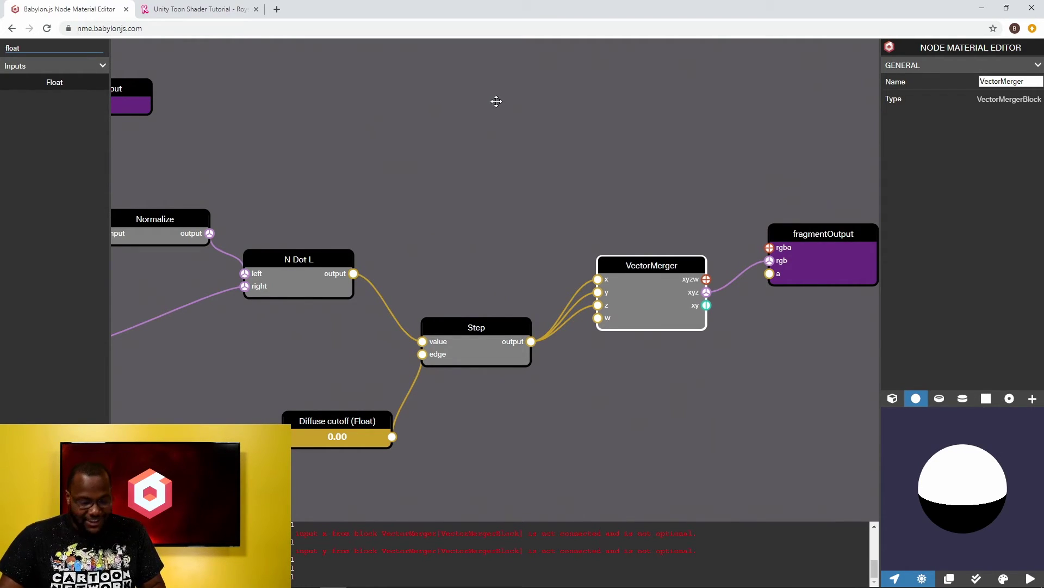
{"action": "left_click_drag", "start_coordinate": [655, 262], "coordinate": [668, 255]}
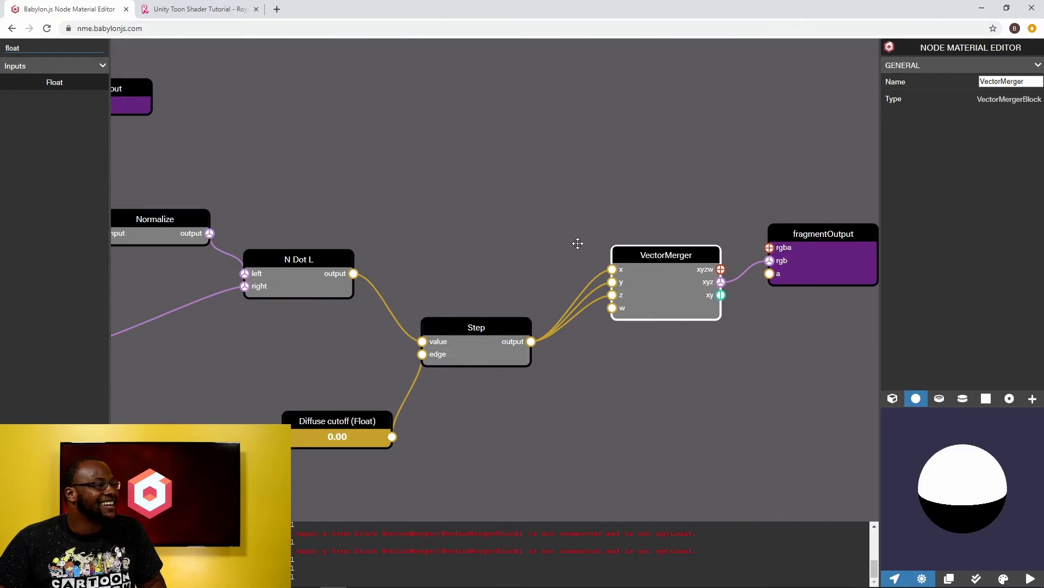
{"action": "left_click", "coordinate": [568, 310]}
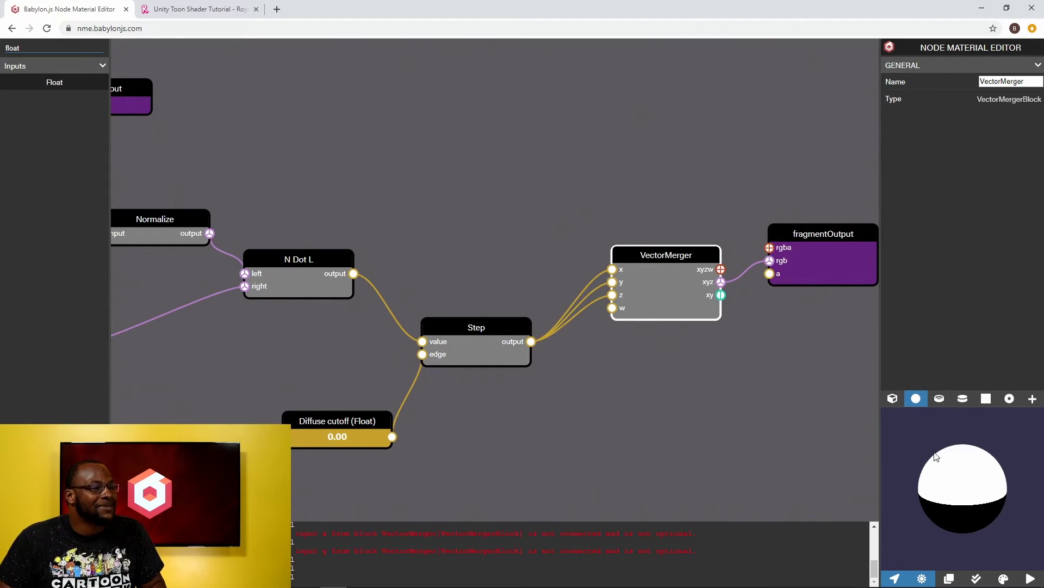
{"action": "mouse_move", "coordinate": [973, 469]}
{"action": "left_mouse_down"}
{"action": "mouse_move", "coordinate": [973, 495]}
{"action": "mouse_move", "coordinate": [977, 474]}
{"action": "mouse_move", "coordinate": [963, 479]}
{"action": "left_mouse_up"}
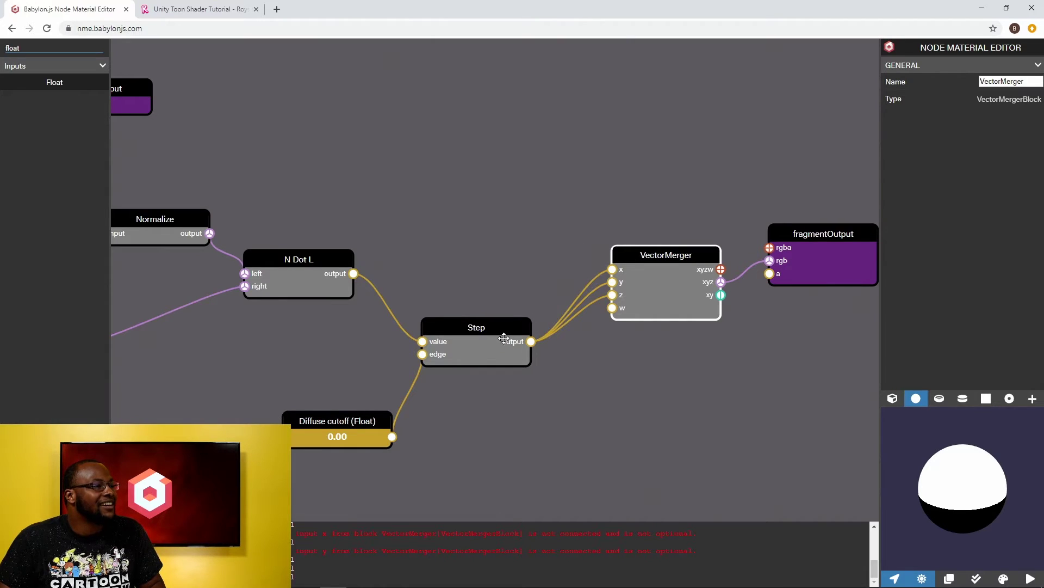
Step: Rename the Step block 'Quantized Diffuse Lighting Intensity' and check the sphere's shading
{"action": "left_click_drag", "start_coordinate": [480, 336], "coordinate": [473, 323]}
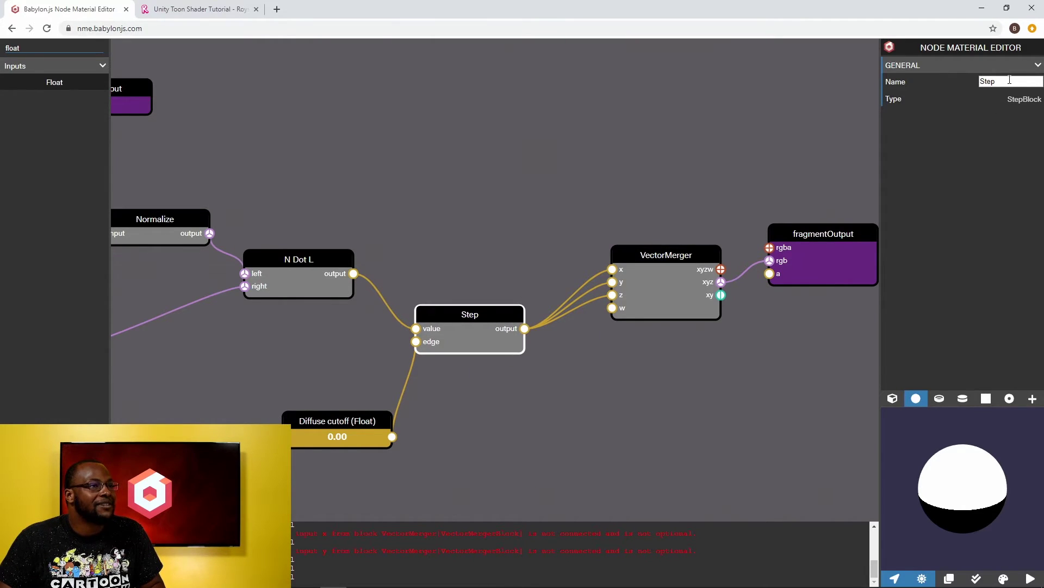
{"action": "left_click_drag", "start_coordinate": [996, 81], "coordinate": [921, 73]}
{"action": "key", "text": "BackSpace"}
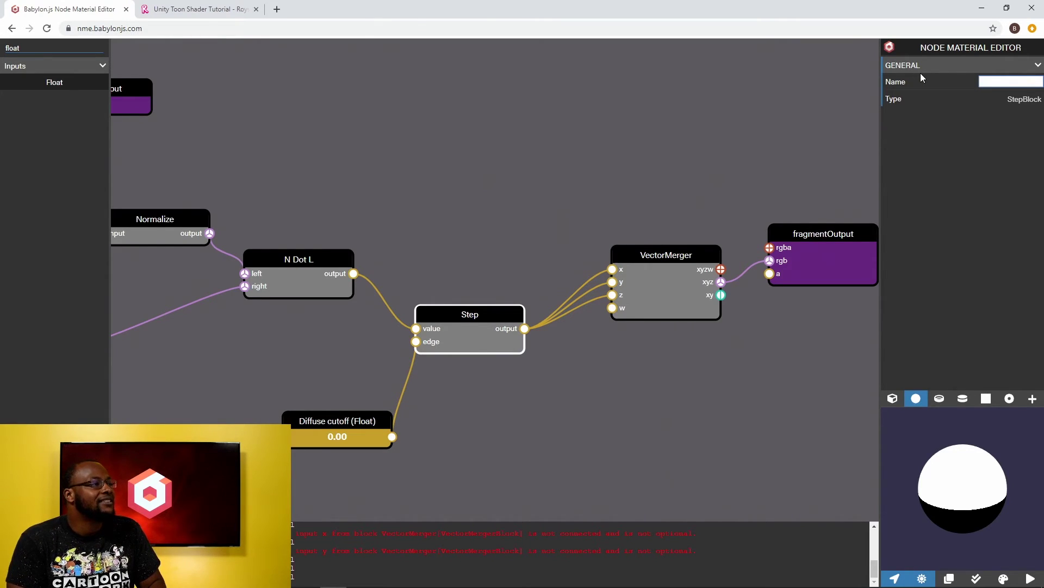
{"action": "type", "text": "Quanti"}
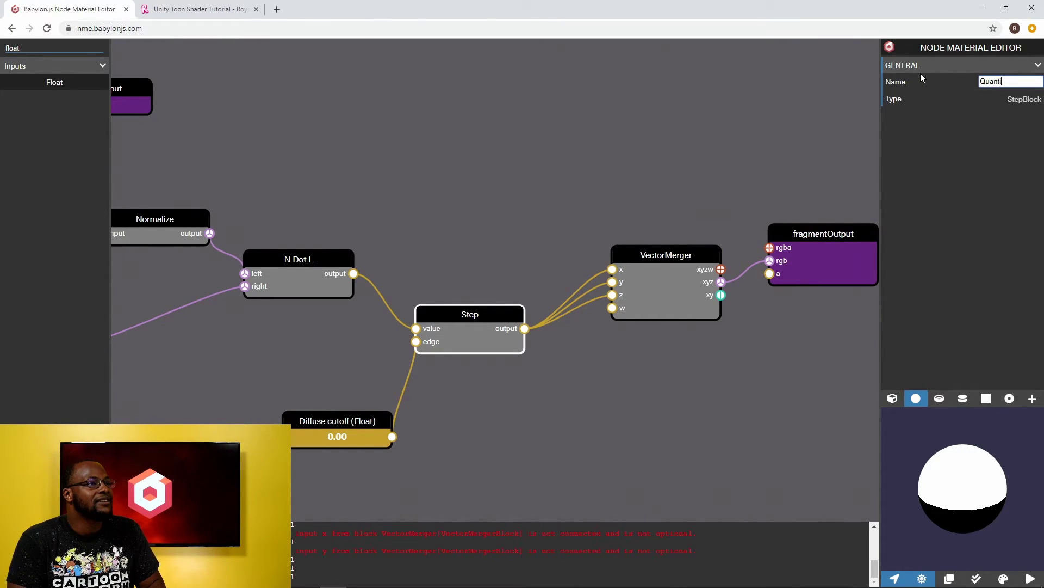
{"action": "type", "text": "zed Diffu"}
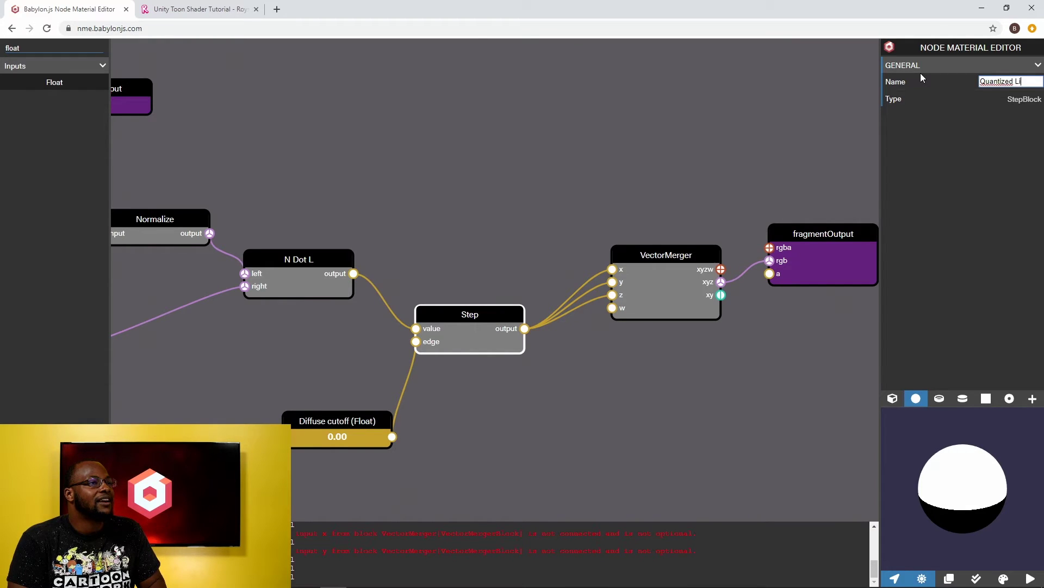
{"action": "key", "text": "BackSpace"}
{"action": "key", "text": "BackSpace"}
{"action": "key", "text": "BackSpace"}
{"action": "key", "text": "BackSpace"}
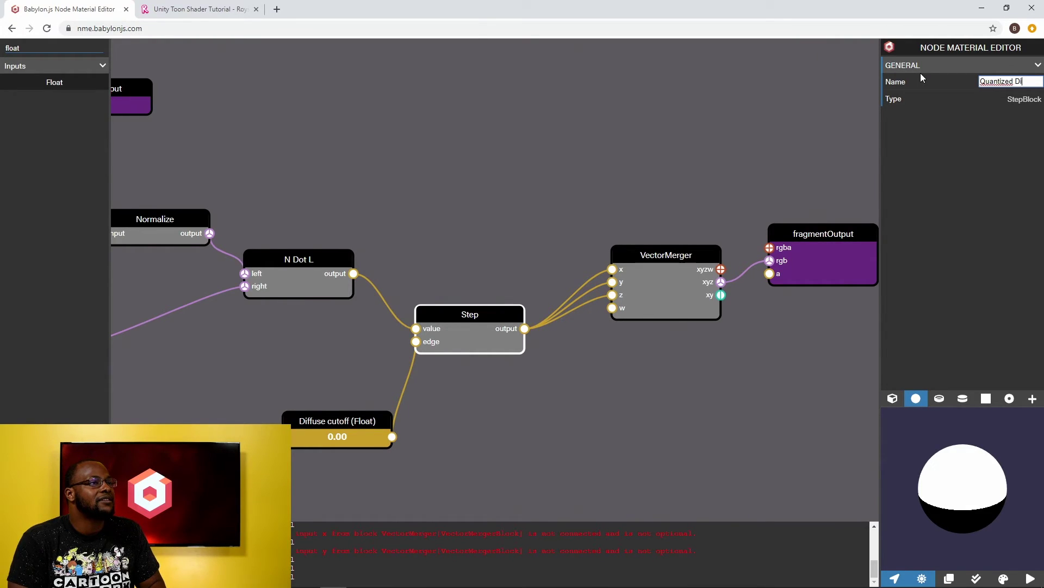
{"action": "type", "text": "iffuse L"}
{"action": "type", "text": "ighting Inteisty"}
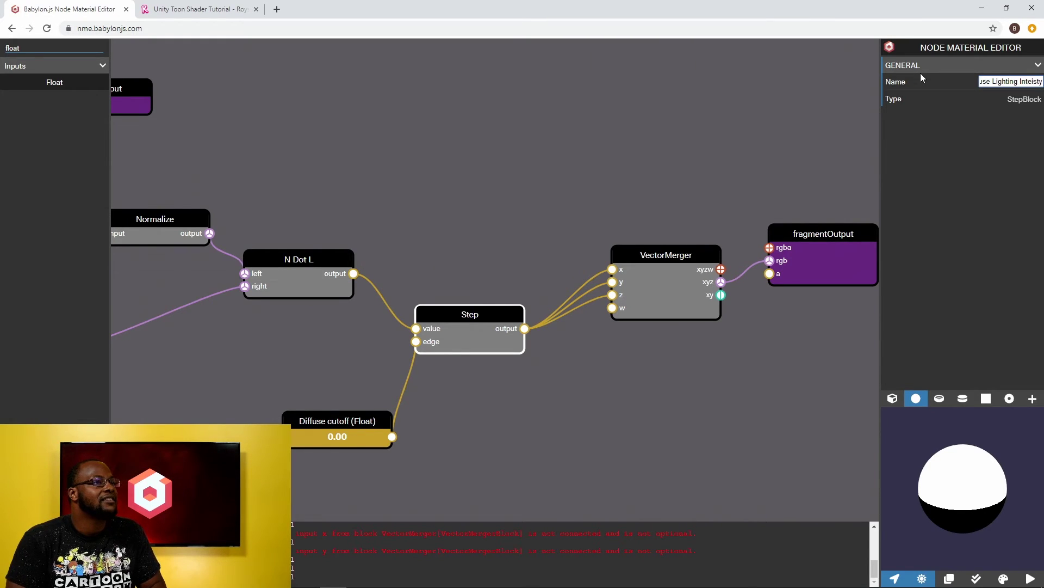
{"action": "key", "text": "BackSpace"}
{"action": "key", "text": "BackSpace"}
{"action": "key", "text": "BackSpace"}
{"action": "key", "text": "BackSpace"}
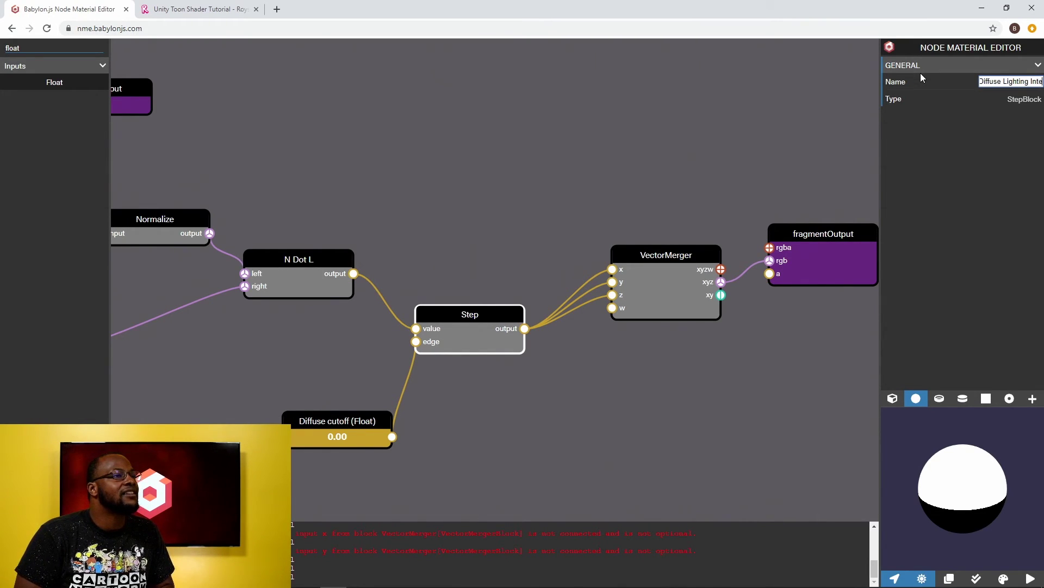
{"action": "type", "text": "nsity"}
{"action": "key", "text": "Return"}
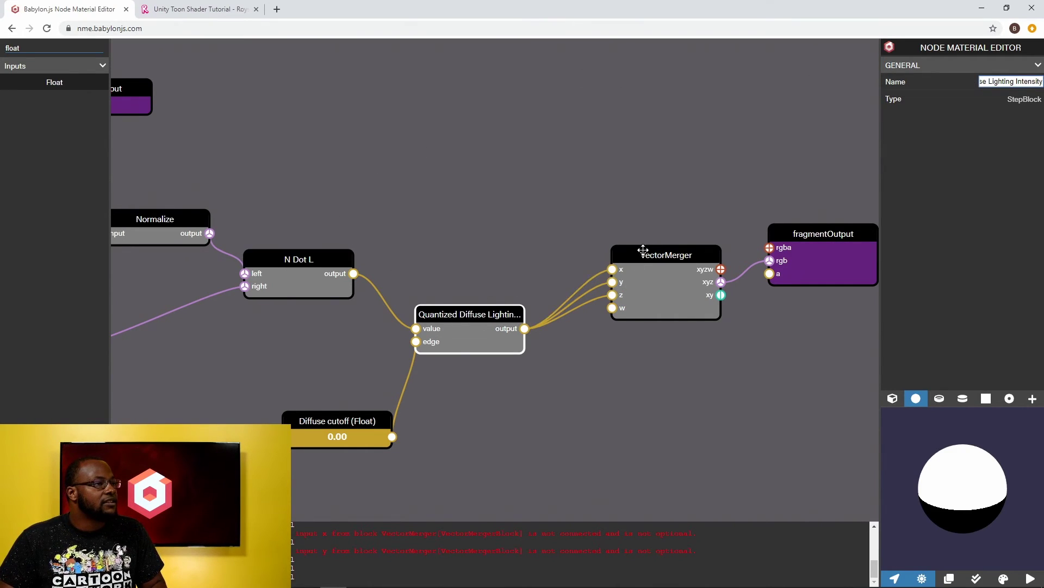
{"action": "left_click_drag", "start_coordinate": [643, 250], "coordinate": [661, 258]}
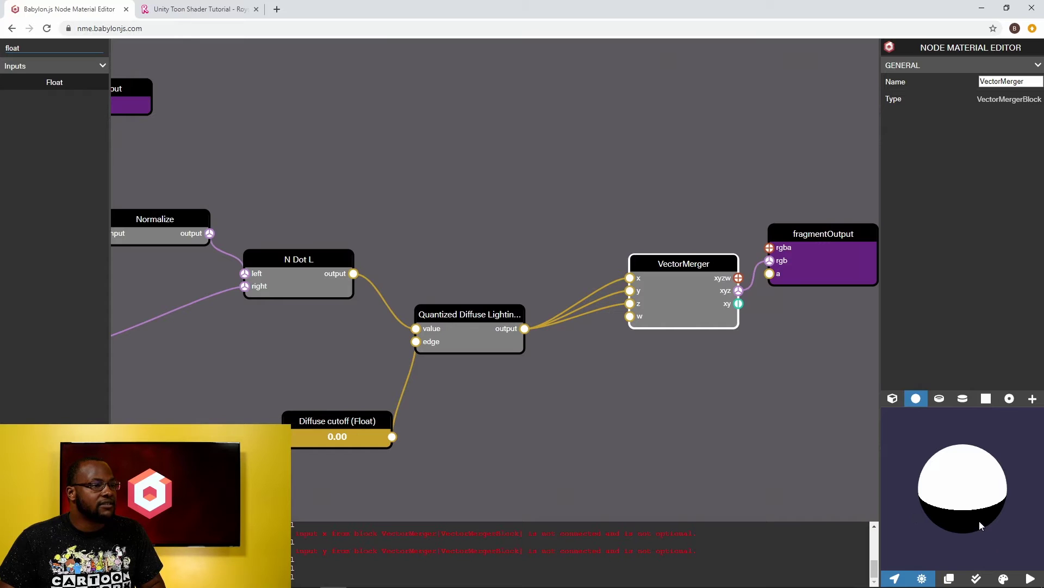
{"action": "left_click_drag", "start_coordinate": [979, 522], "coordinate": [962, 500]}
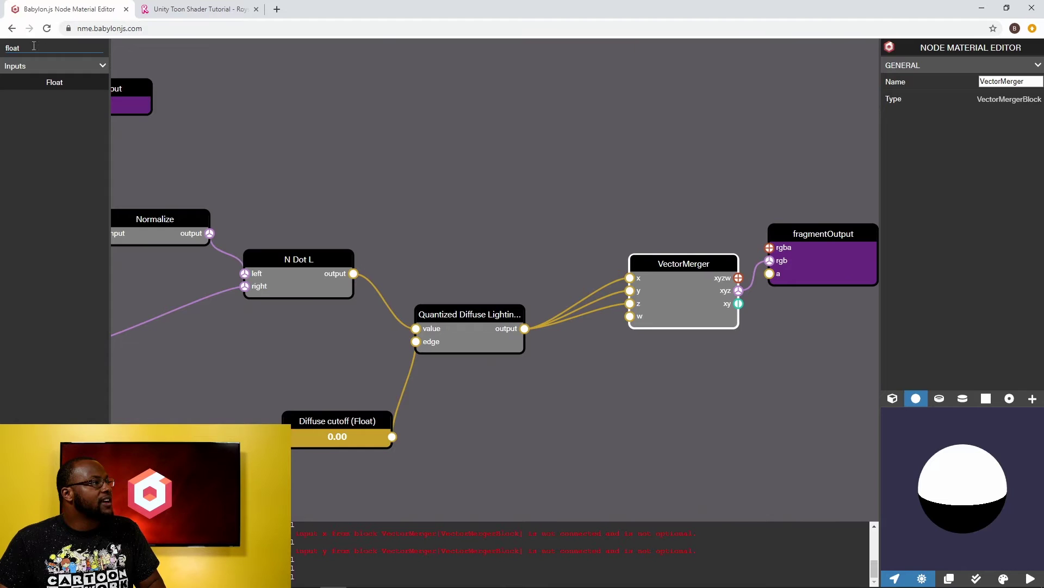
Step: Filter the blocks for 'Color' and add a Color3 input named 'Ambient Light'
{"action": "left_click_drag", "start_coordinate": [33, 46], "coordinate": [1, 51]}
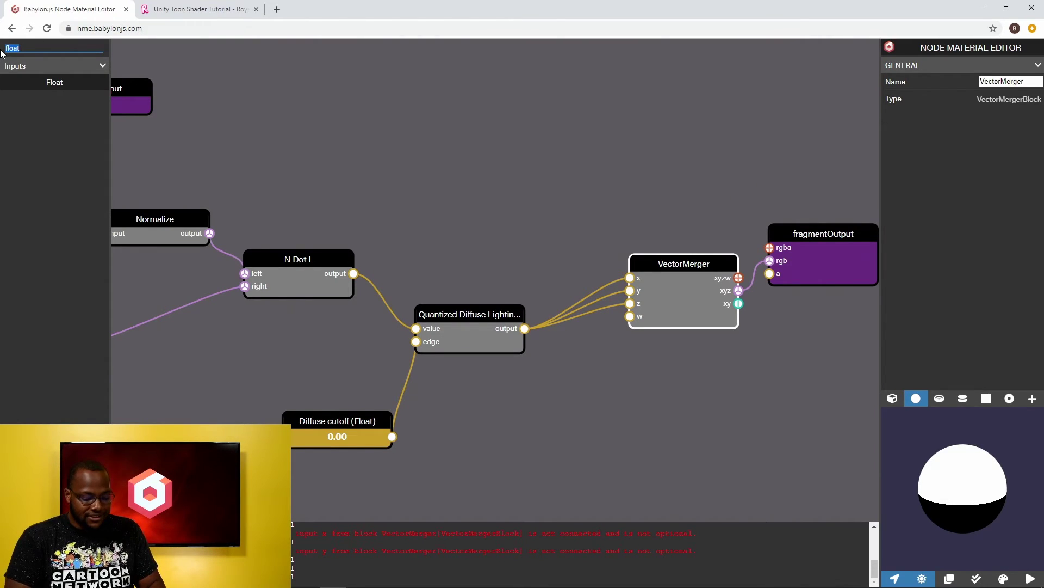
{"action": "key", "text": "BackSpace"}
{"action": "type", "text": "Color"}
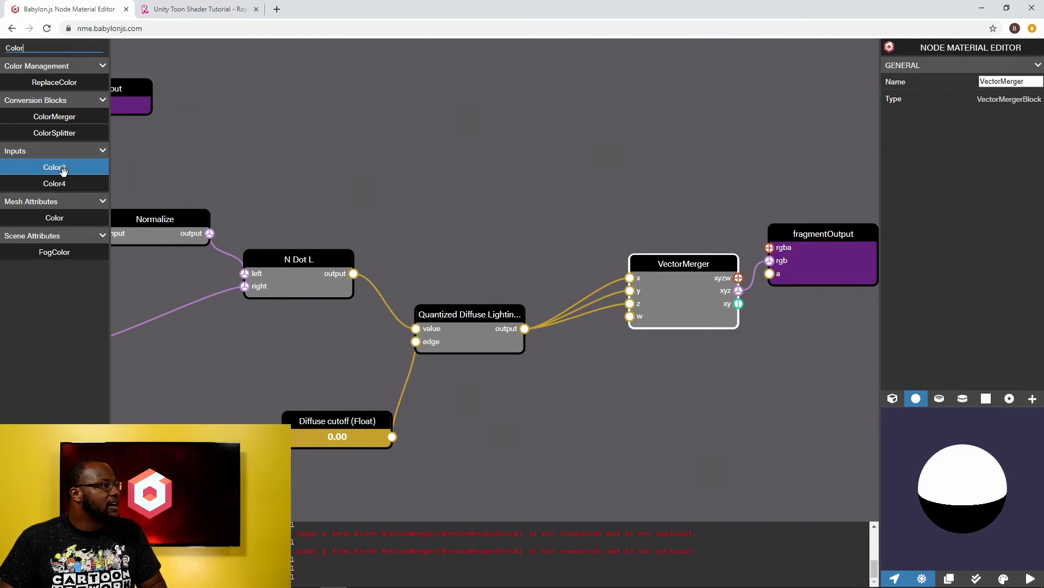
{"action": "left_click_drag", "start_coordinate": [61, 168], "coordinate": [430, 144]}
{"action": "left_click", "coordinate": [535, 113]}
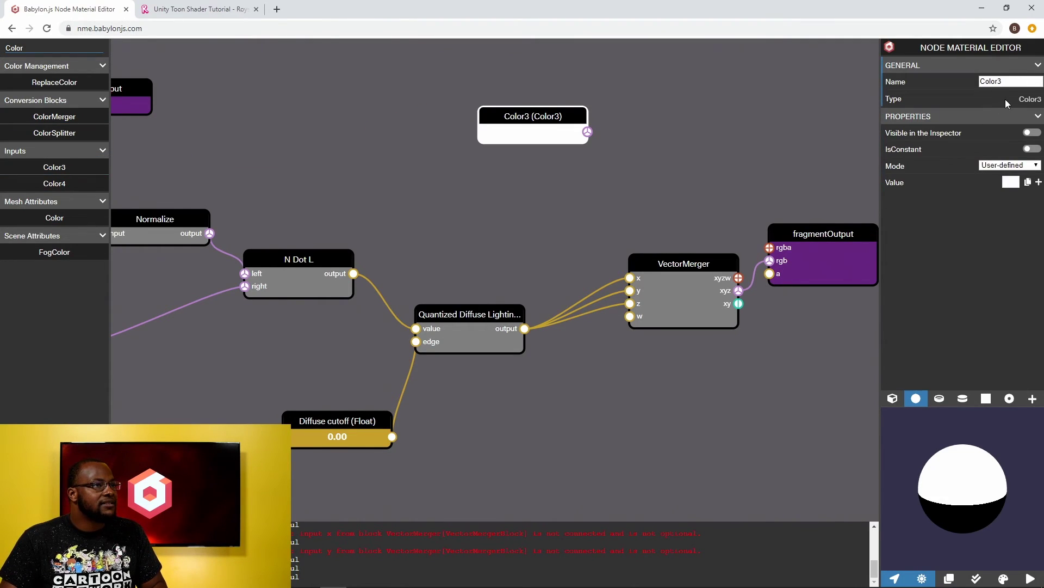
{"action": "double_click", "coordinate": [1015, 80]}
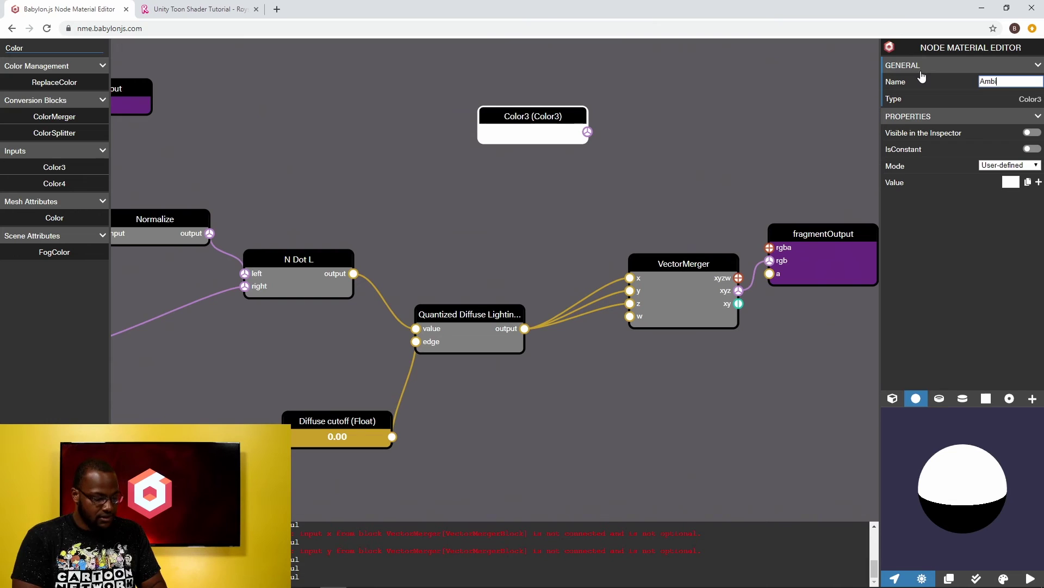
{"action": "key", "text": "Return"}
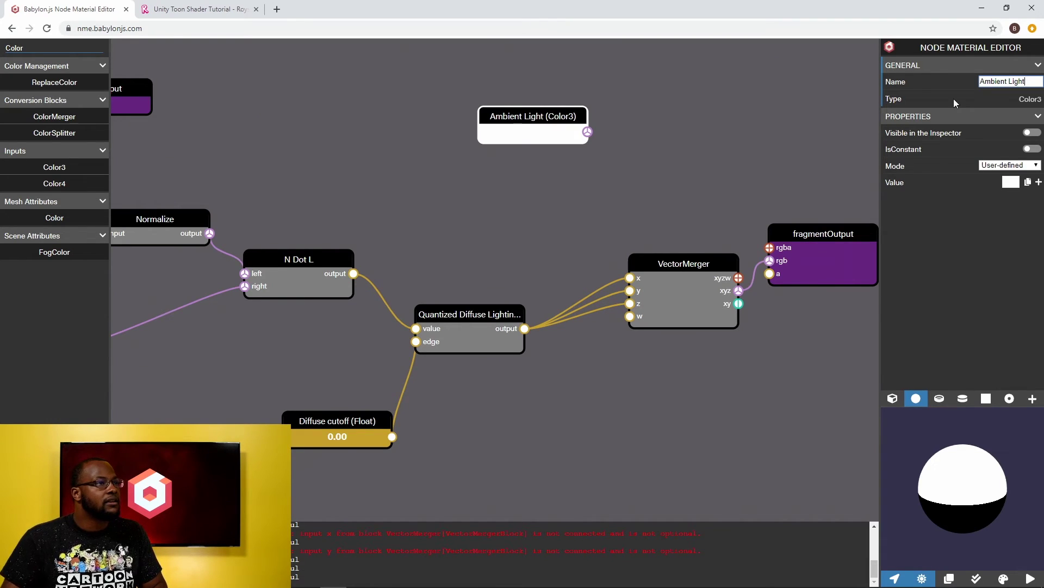
{"action": "left_click_drag", "start_coordinate": [509, 113], "coordinate": [429, 173]}
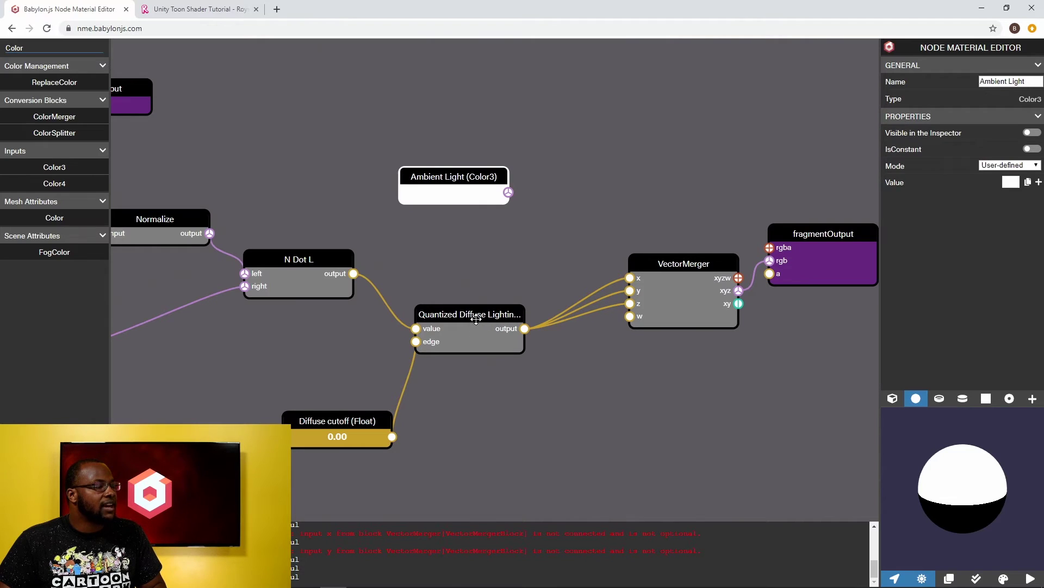
Step: Add a second Color3 input block to the graph
{"action": "left_click_drag", "start_coordinate": [538, 287], "coordinate": [608, 295]}
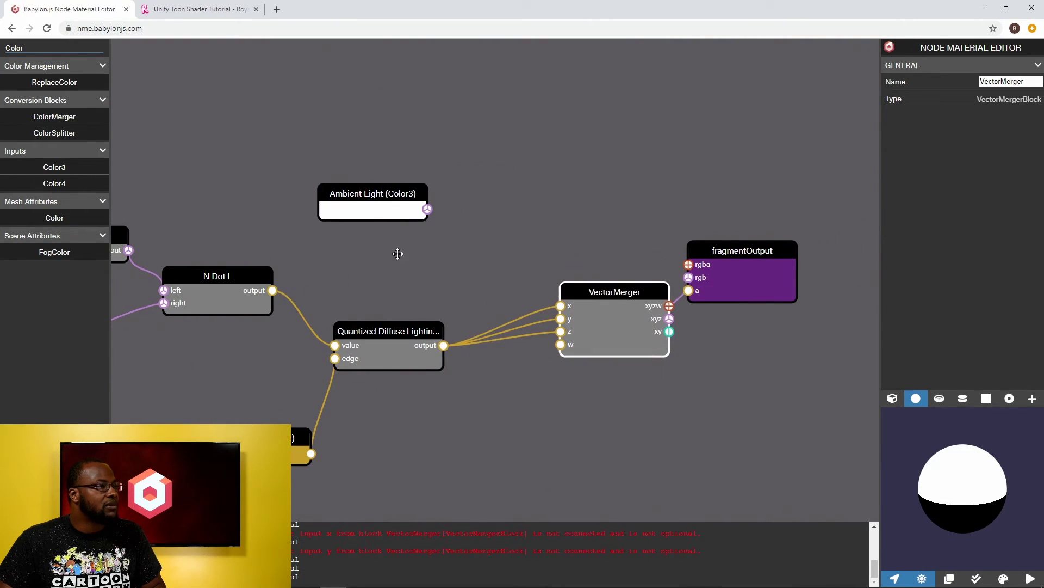
{"action": "left_click_drag", "start_coordinate": [354, 187], "coordinate": [382, 152]}
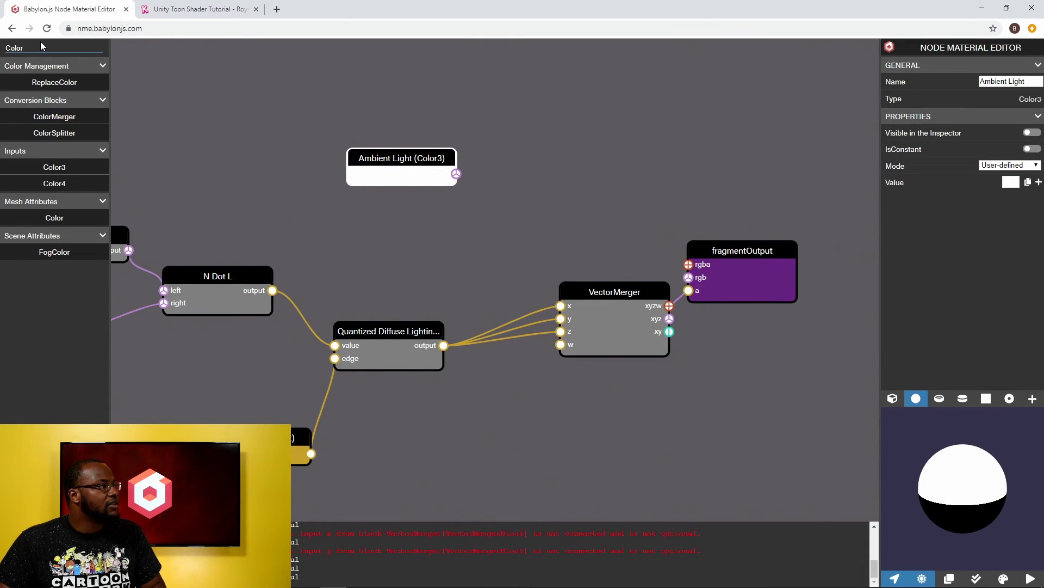
{"action": "left_click_drag", "start_coordinate": [48, 161], "coordinate": [416, 237]}
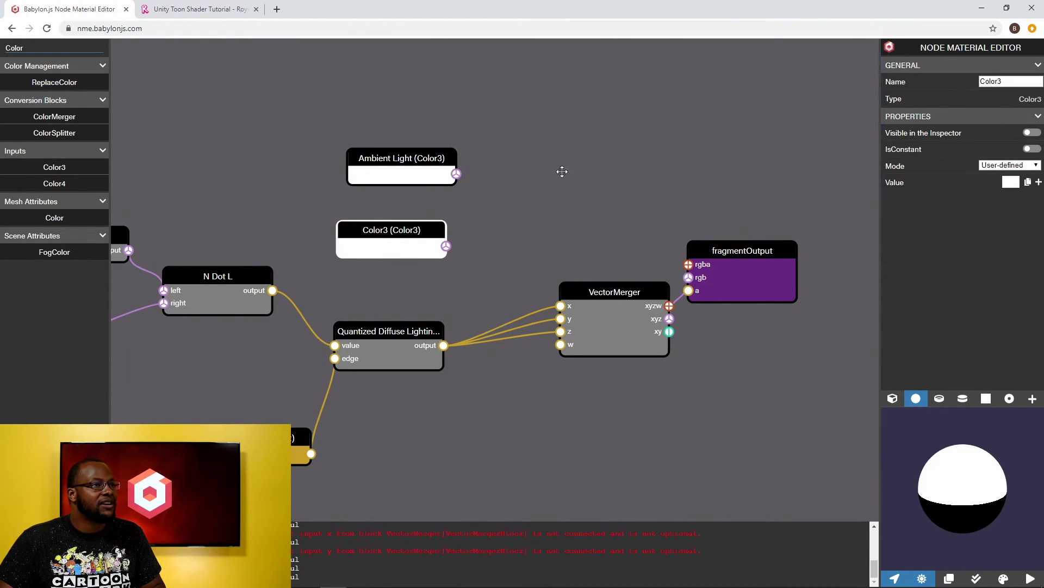
{"action": "left_click_drag", "start_coordinate": [144, 227], "coordinate": [727, 326]}
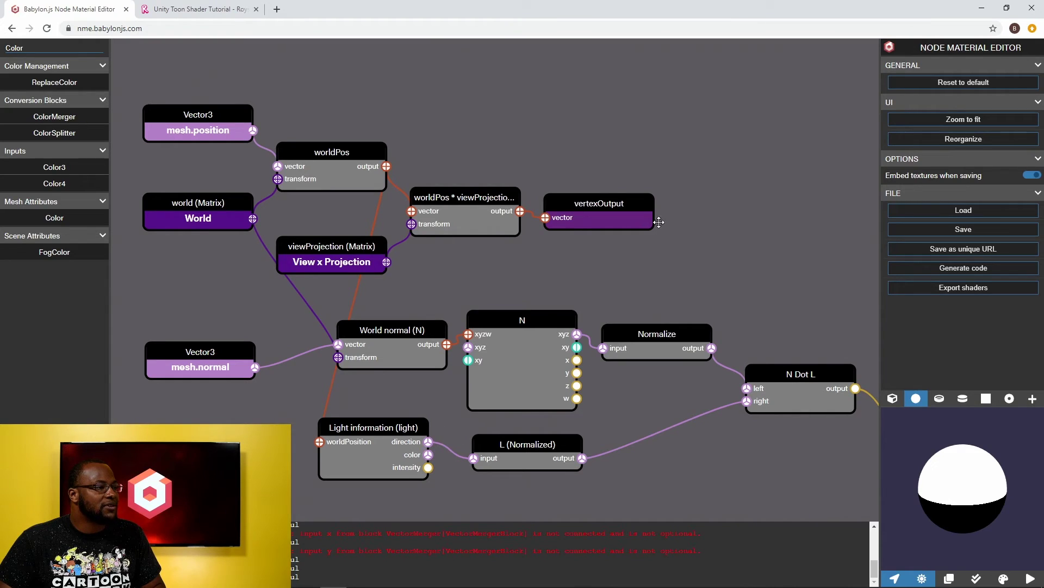
Step: Search for 'Scale' and place a Scale block above the lighting node
{"action": "left_click_drag", "start_coordinate": [659, 222], "coordinate": [156, 203]}
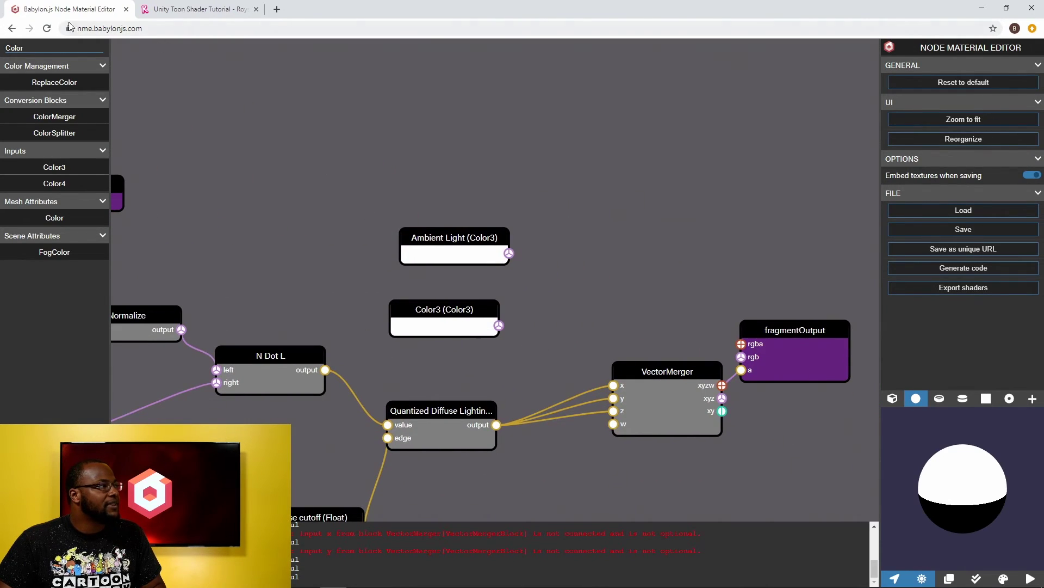
{"action": "left_click_drag", "start_coordinate": [23, 46], "coordinate": [2, 47]}
{"action": "type", "text": "A"}
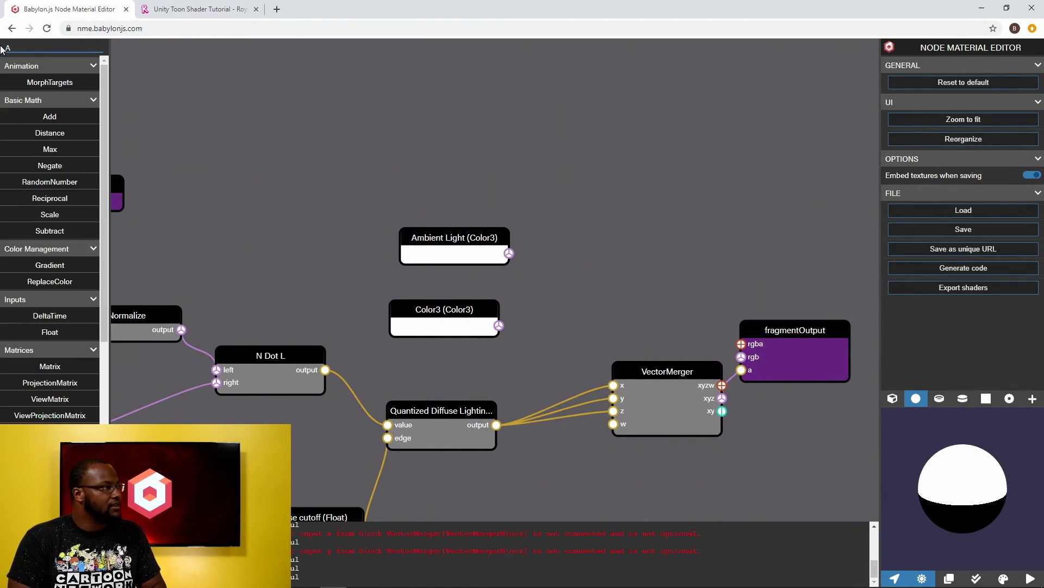
{"action": "key", "text": "BackSpace"}
{"action": "type", "text": "Scale"}
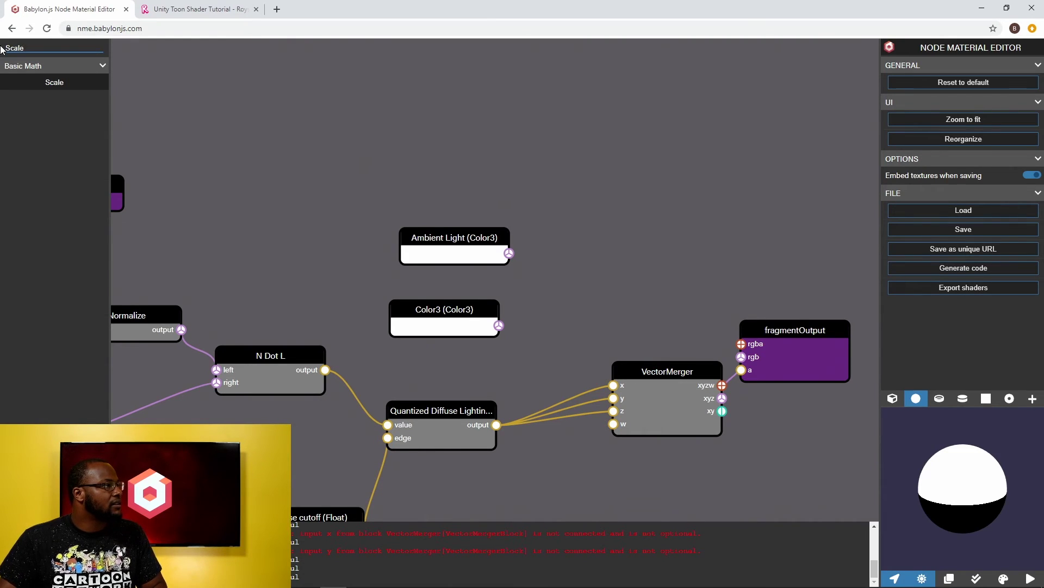
{"action": "left_click_drag", "start_coordinate": [44, 87], "coordinate": [610, 316]}
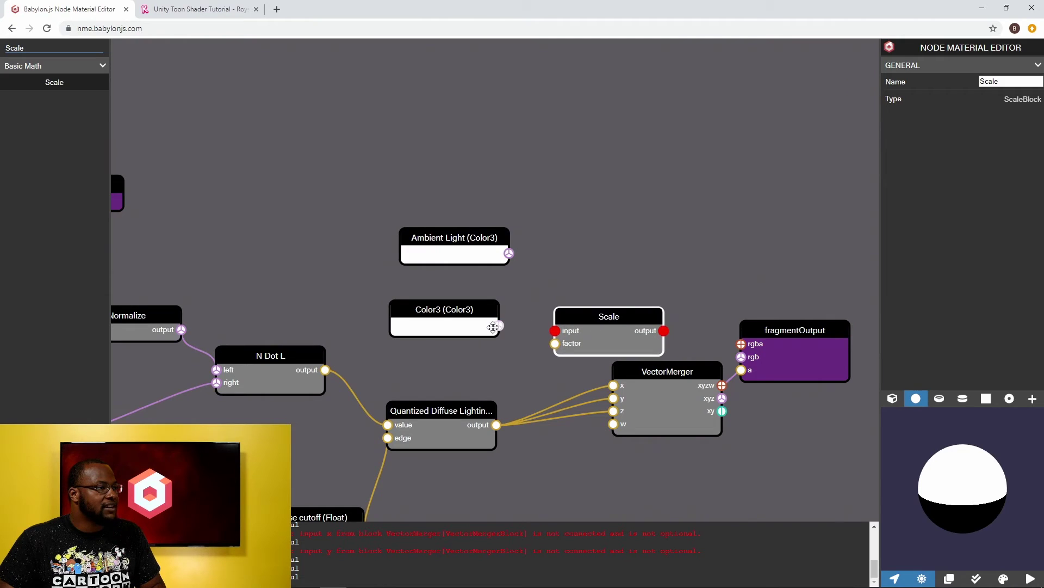
Step: Scale the Color3 by Quantized Diffuse Lighting Intensity and name it 'Diffuse Lighting Calculation'
{"action": "left_click_drag", "start_coordinate": [500, 327], "coordinate": [555, 330]}
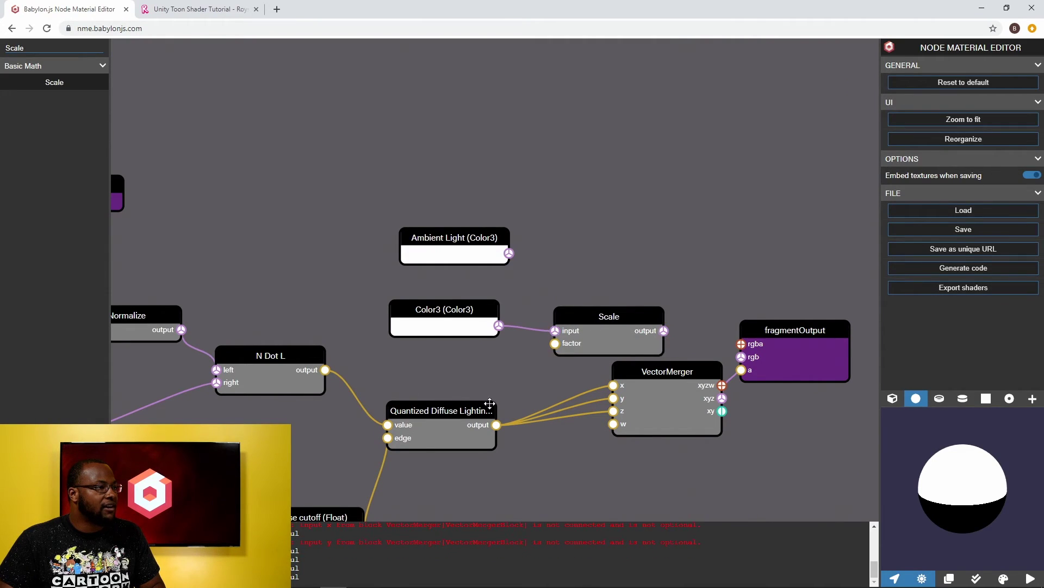
{"action": "left_click_drag", "start_coordinate": [496, 423], "coordinate": [555, 343]}
{"action": "left_click", "coordinate": [624, 315]}
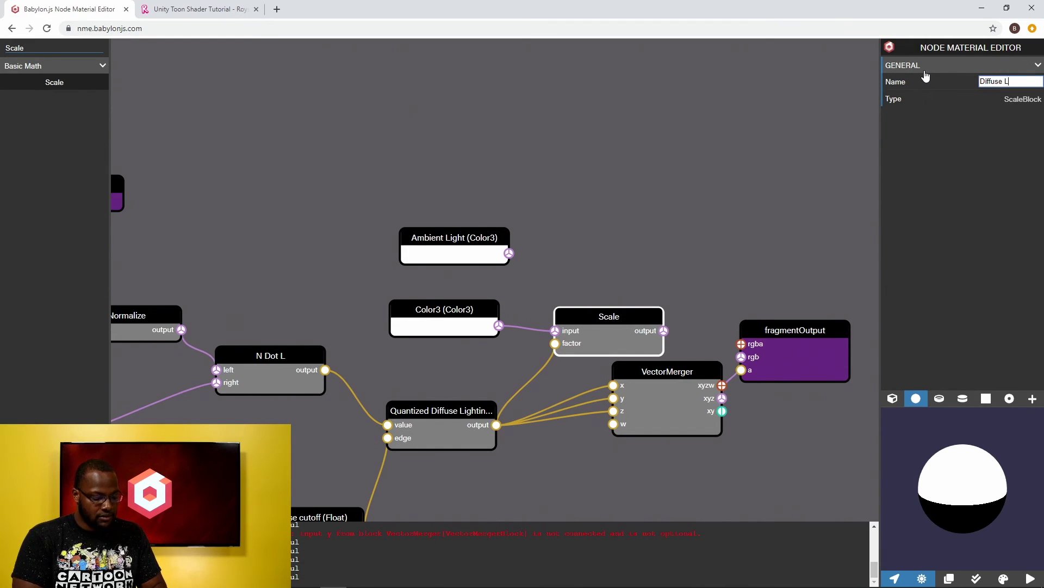
{"action": "type", "text": "lculation"}
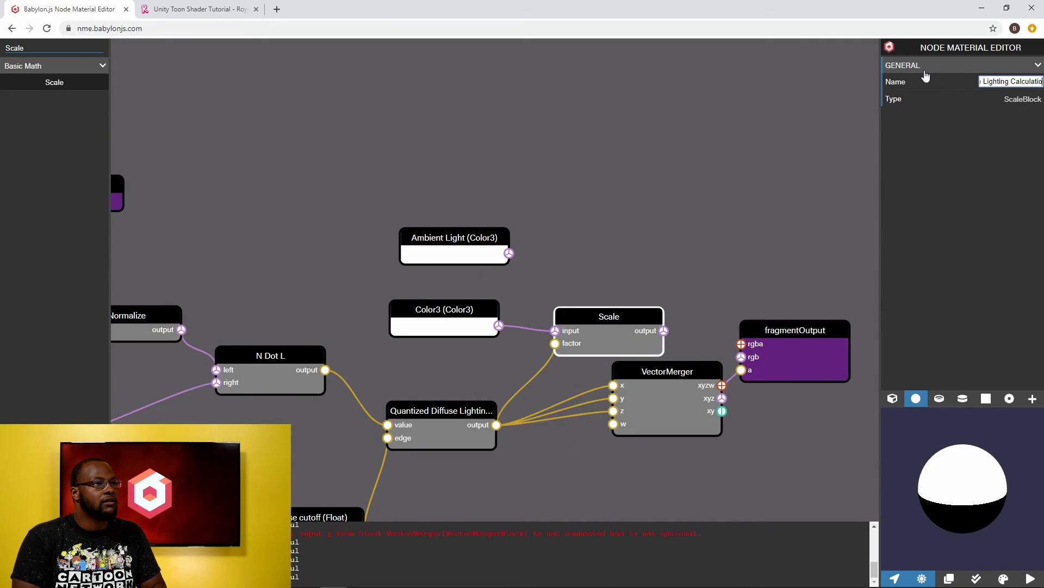
{"action": "key", "text": "Return"}
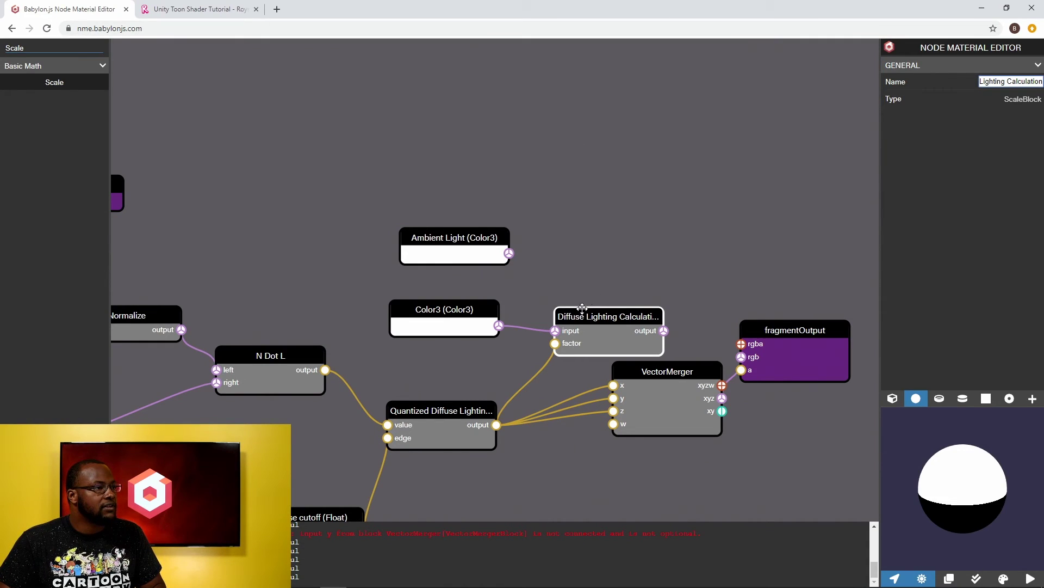
{"action": "left_click_drag", "start_coordinate": [583, 308], "coordinate": [573, 304]}
Step: Delete the VectorMerger block and add an Add block in its place
{"action": "left_click_drag", "start_coordinate": [462, 247], "coordinate": [452, 244]}
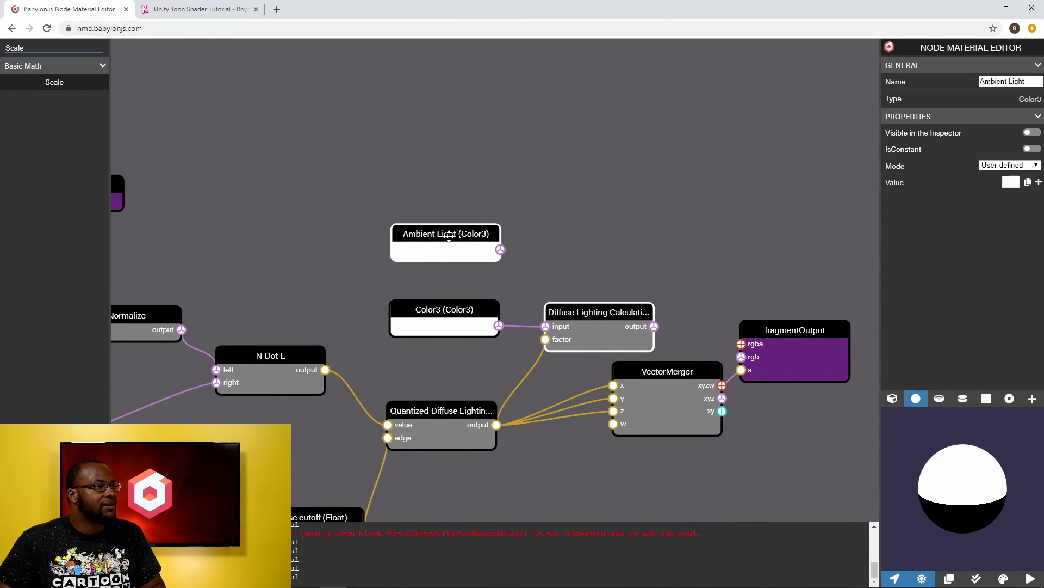
{"action": "left_click_drag", "start_coordinate": [684, 375], "coordinate": [672, 442]}
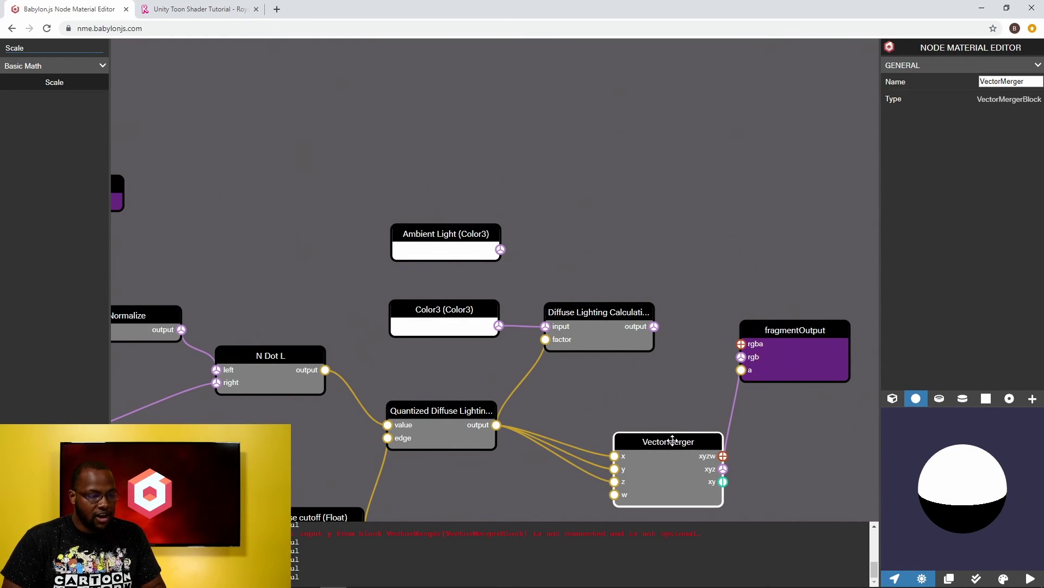
{"action": "key", "text": "Delete"}
{"action": "left_click_drag", "start_coordinate": [42, 48], "coordinate": [1, 52]}
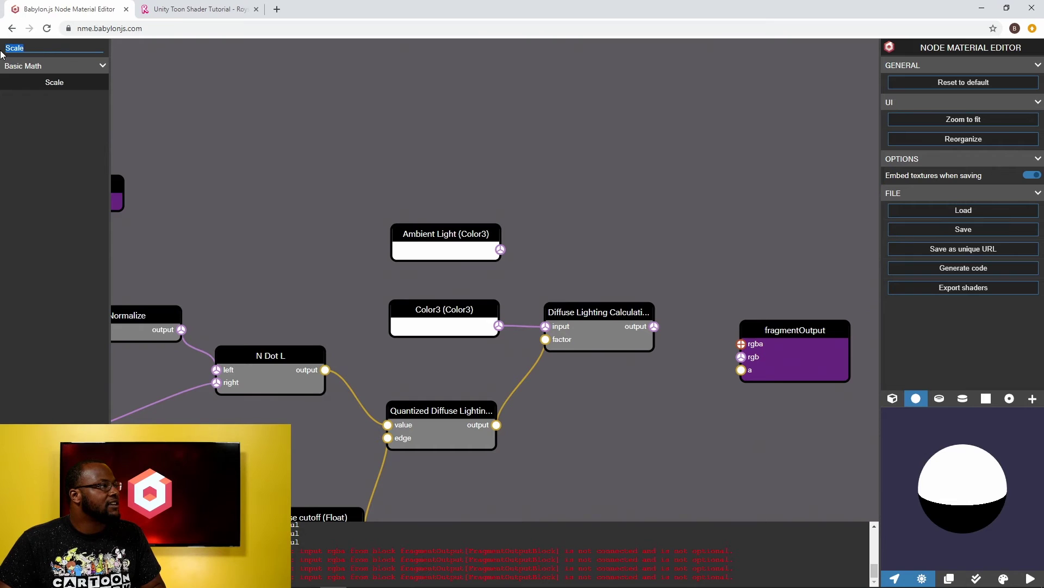
{"action": "type", "text": "add"}
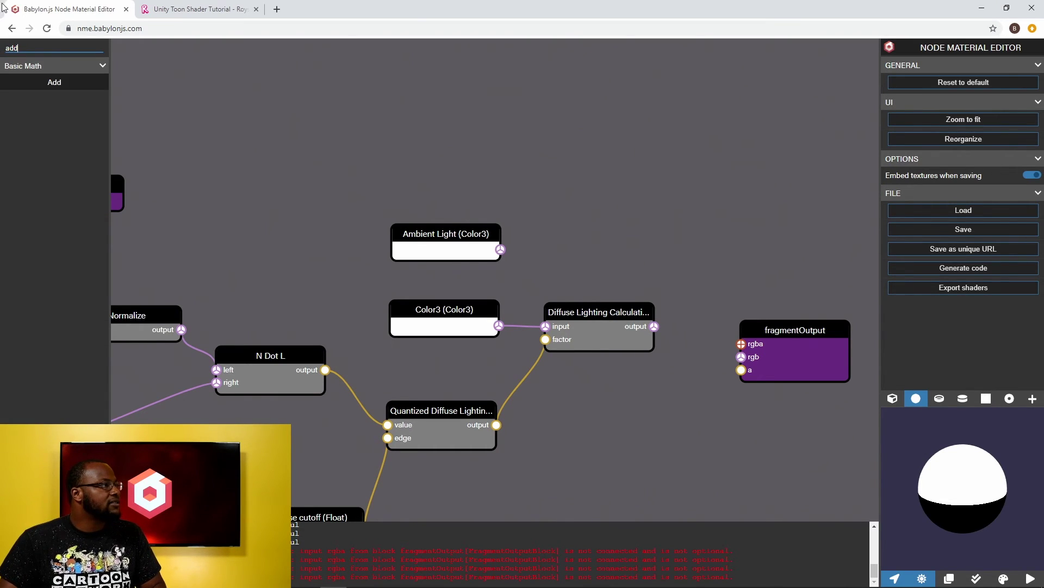
{"action": "left_click_drag", "start_coordinate": [12, 87], "coordinate": [684, 367]}
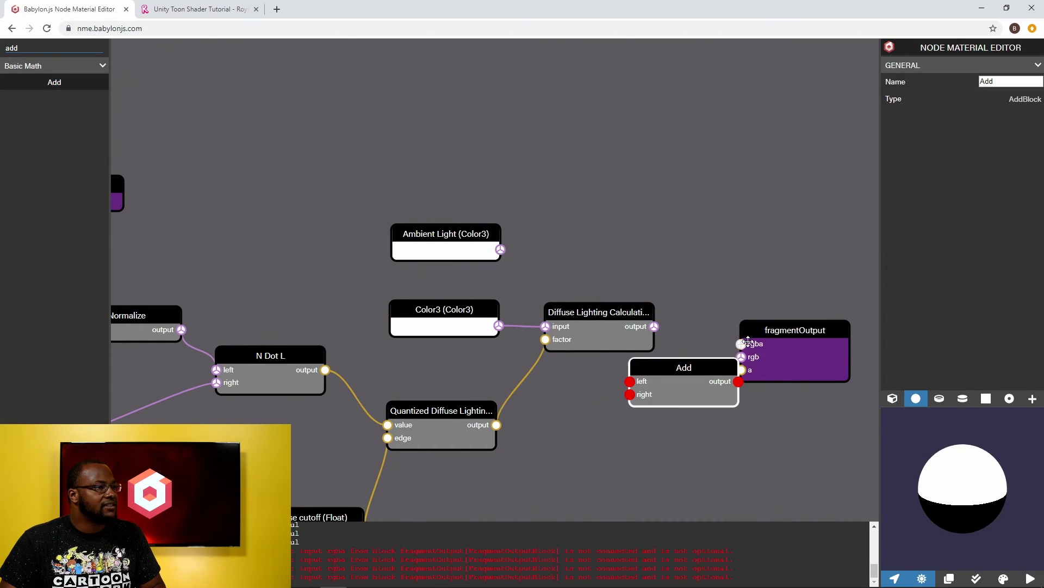
Step: Connect Ambient Light into the Add block and name it 'Add Ambient to Diffuse'
{"action": "left_click_drag", "start_coordinate": [765, 337], "coordinate": [888, 353]}
{"action": "mouse_move", "coordinate": [637, 359]}
{"action": "left_mouse_down"}
{"action": "mouse_move", "coordinate": [693, 342]}
{"action": "mouse_move", "coordinate": [657, 331]}
{"action": "mouse_move", "coordinate": [686, 363]}
{"action": "left_mouse_up"}
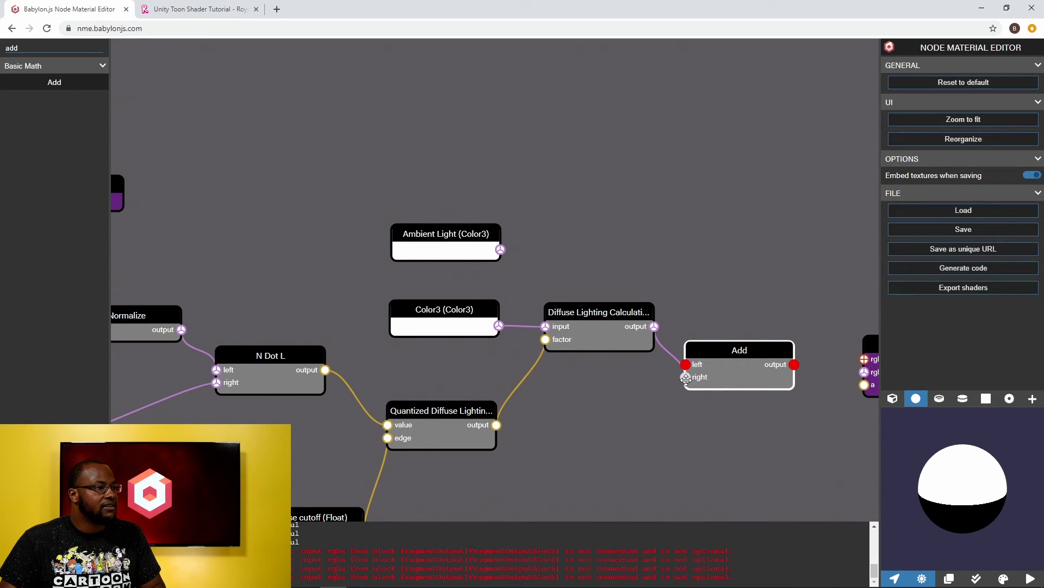
{"action": "left_click_drag", "start_coordinate": [501, 249], "coordinate": [687, 365]}
{"action": "left_click", "coordinate": [748, 349]}
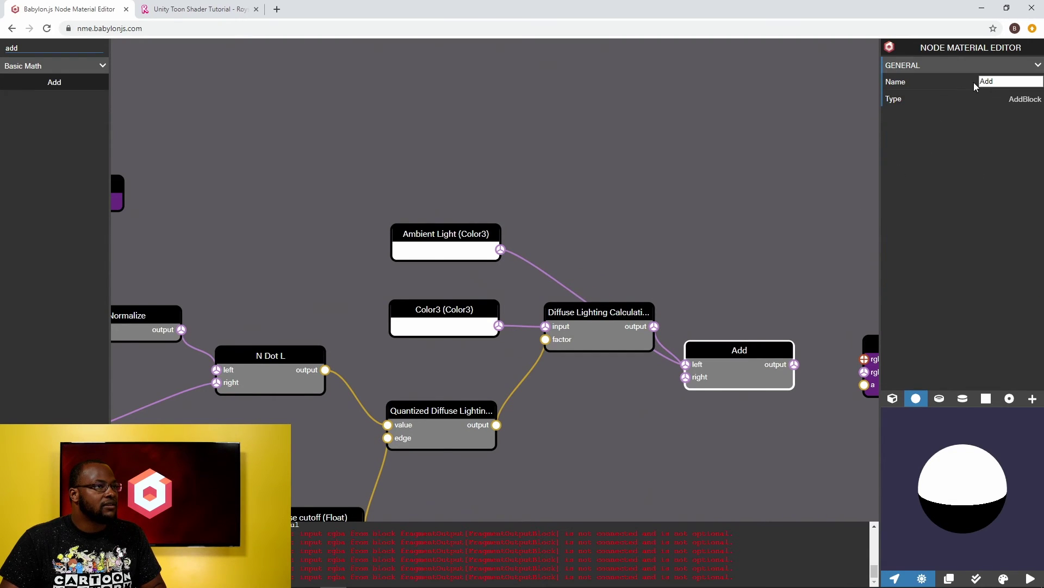
{"action": "type", "text": "Ambie"}
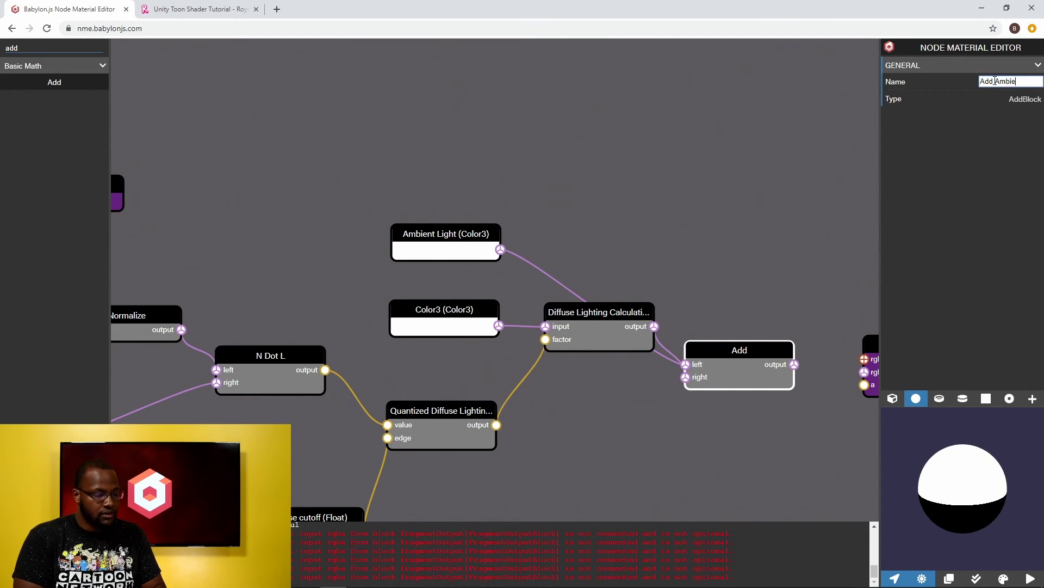
{"action": "type", "text": "nt to Diffuse"}
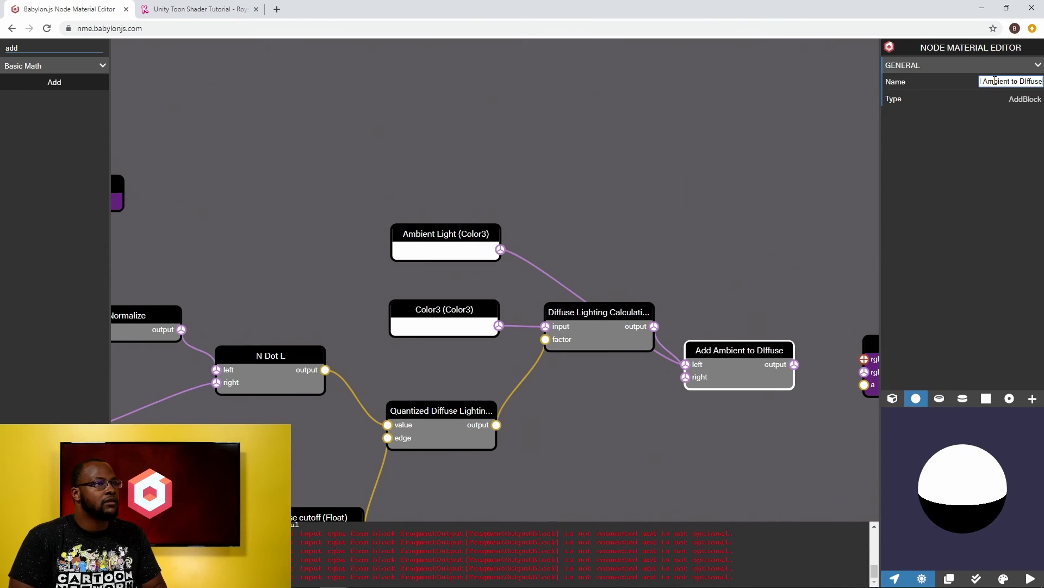
{"action": "left_click_drag", "start_coordinate": [767, 196], "coordinate": [585, 172]}
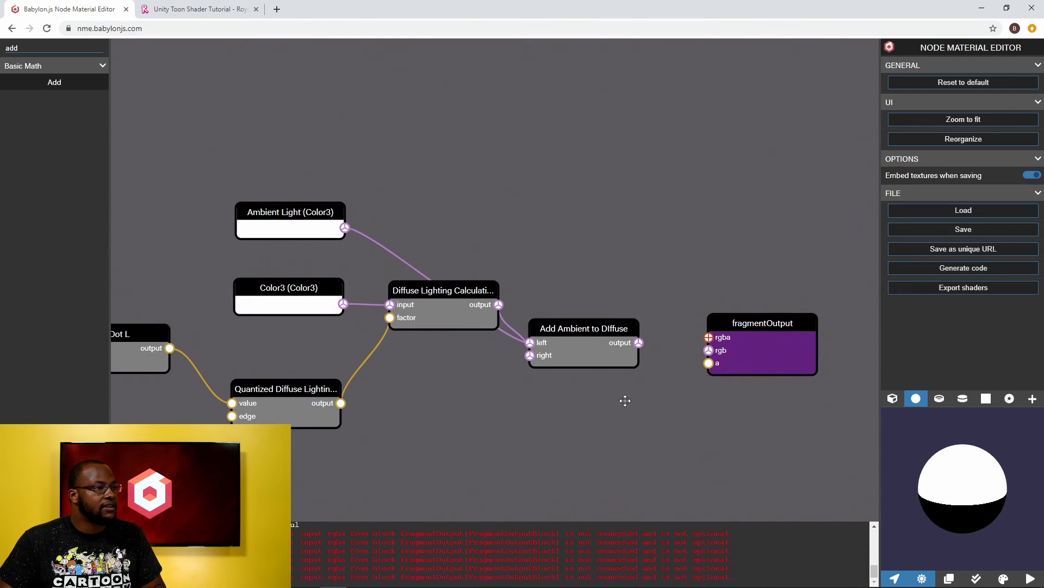
Step: Feed Add Ambient to Diffuse into fragmentOutput rgb and make Ambient Light dark grey (41, 41, 41)
{"action": "left_click_drag", "start_coordinate": [641, 343], "coordinate": [709, 350]}
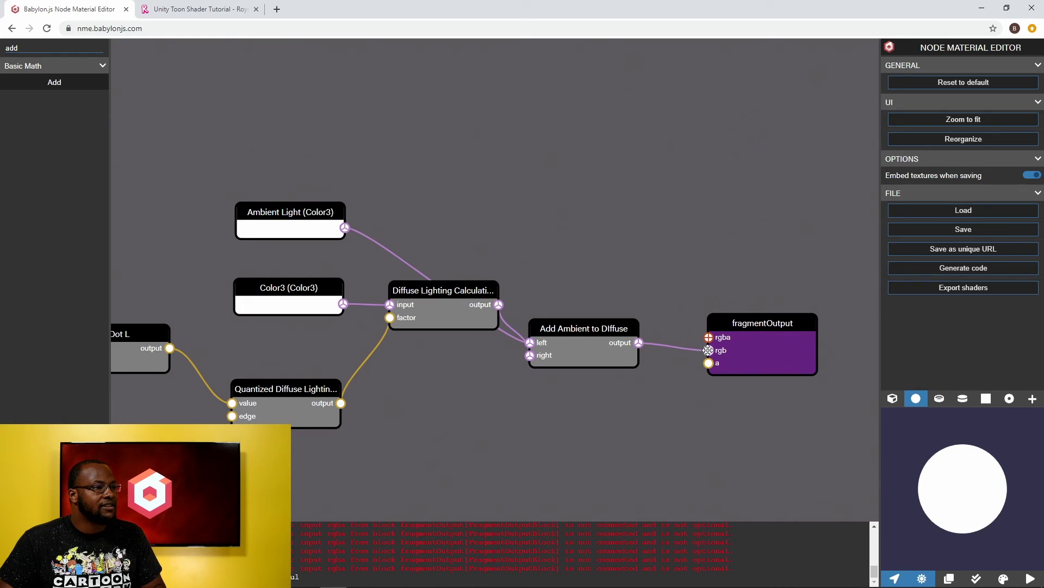
{"action": "left_click", "coordinate": [285, 220]}
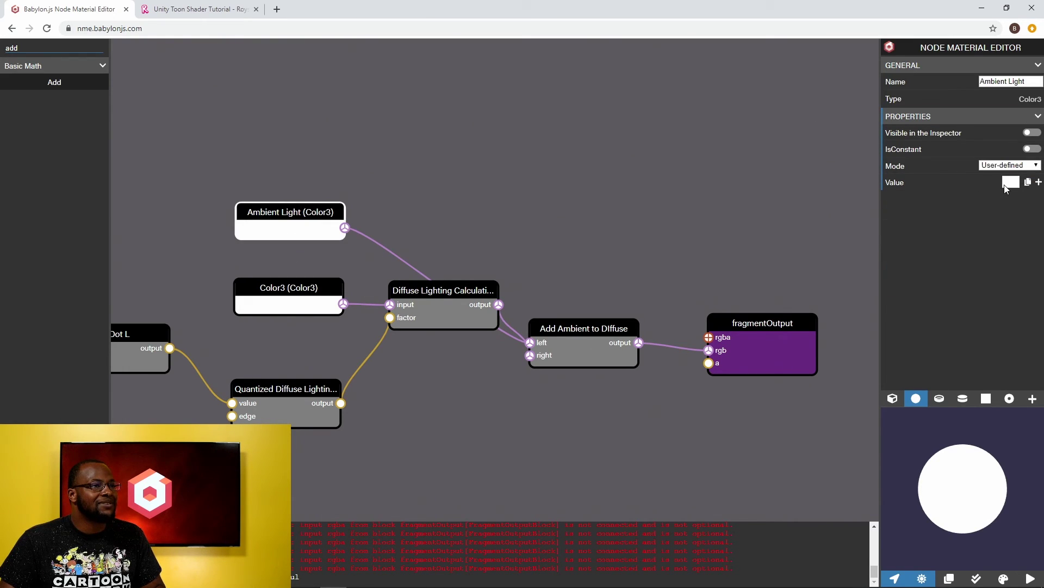
{"action": "left_click", "coordinate": [1010, 183]}
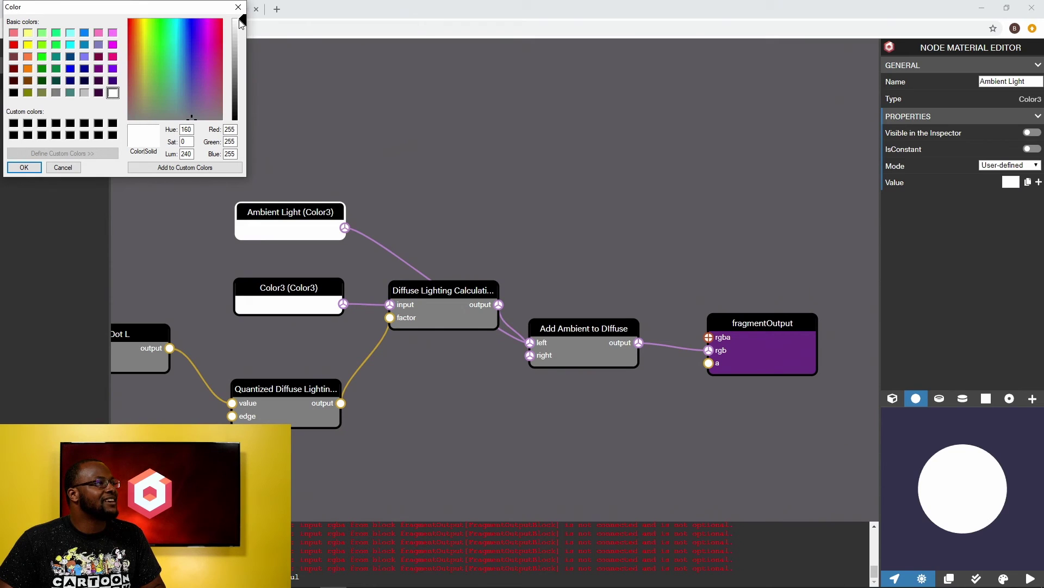
{"action": "left_click_drag", "start_coordinate": [241, 24], "coordinate": [241, 105]}
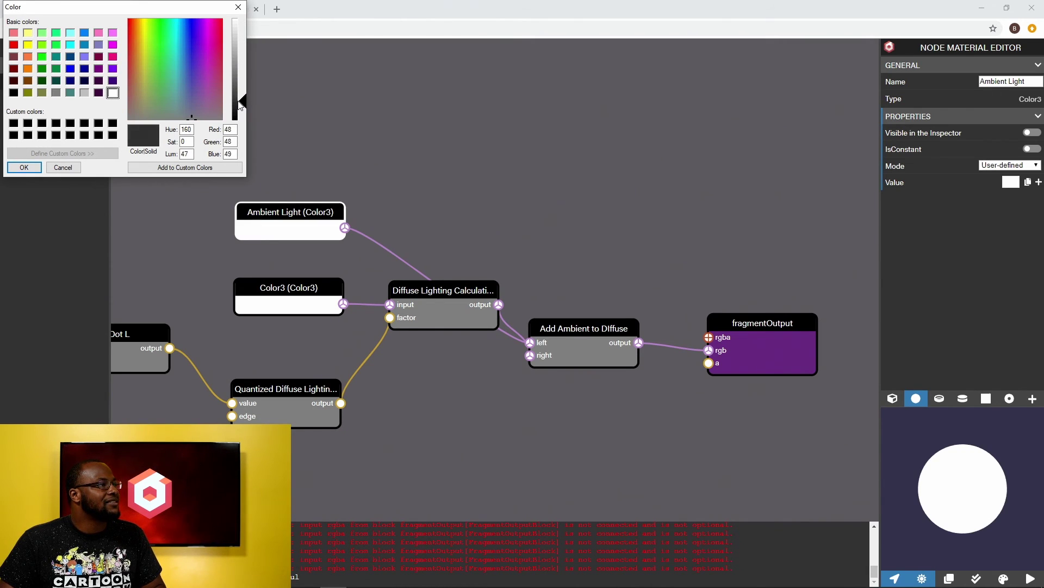
{"action": "left_click", "coordinate": [24, 169]}
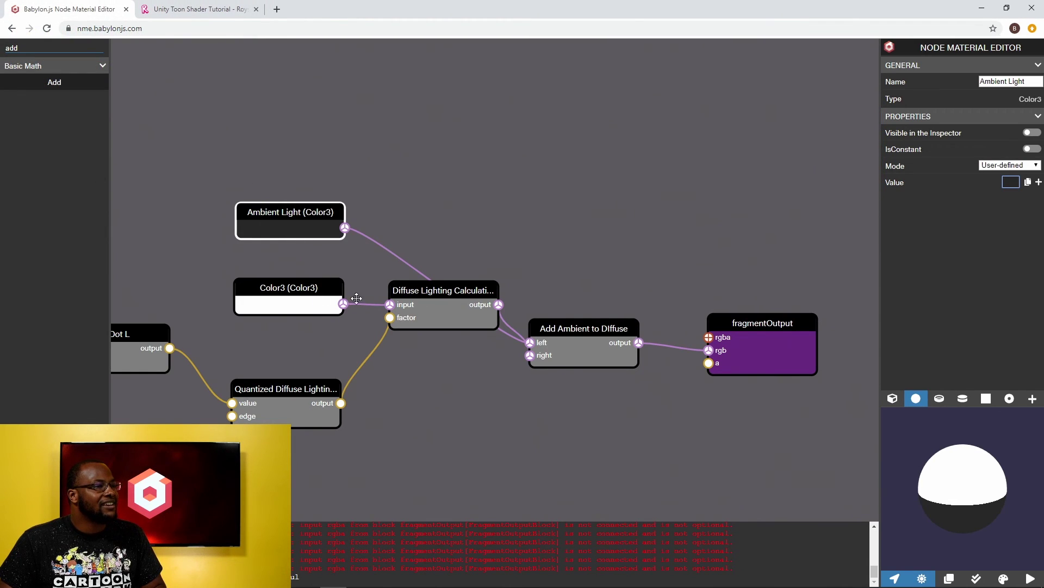
{"action": "mouse_move", "coordinate": [918, 505]}
{"action": "left_mouse_down"}
{"action": "mouse_move", "coordinate": [1016, 469]}
{"action": "mouse_move", "coordinate": [1012, 499]}
{"action": "mouse_move", "coordinate": [929, 439]}
{"action": "left_mouse_up"}
Step: Preview the toon material on the cylinder, plane and torus knot meshes, orbiting to inspect
{"action": "left_click", "coordinate": [962, 406]}
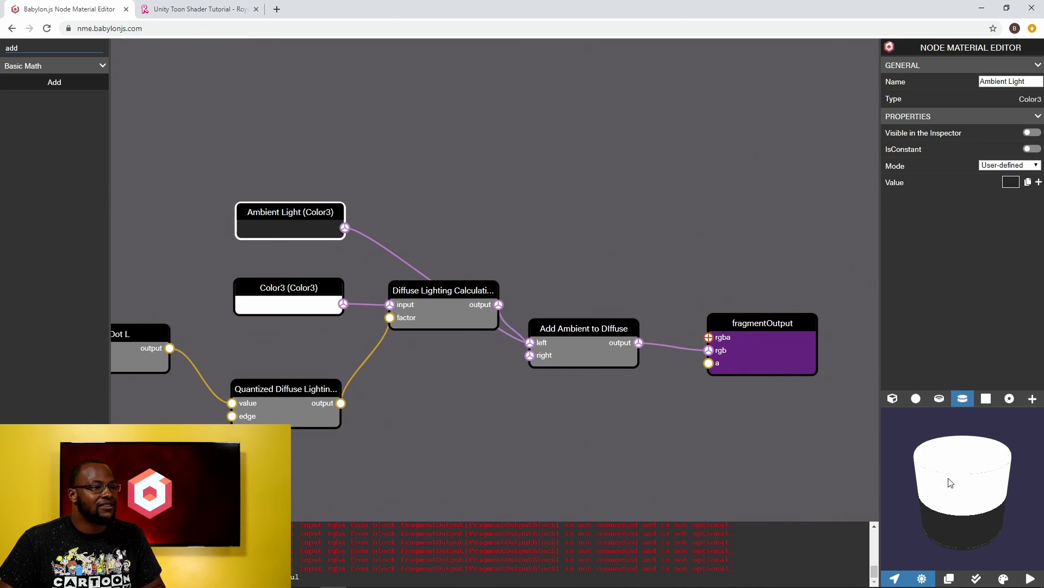
{"action": "left_click_drag", "start_coordinate": [999, 409], "coordinate": [987, 386]}
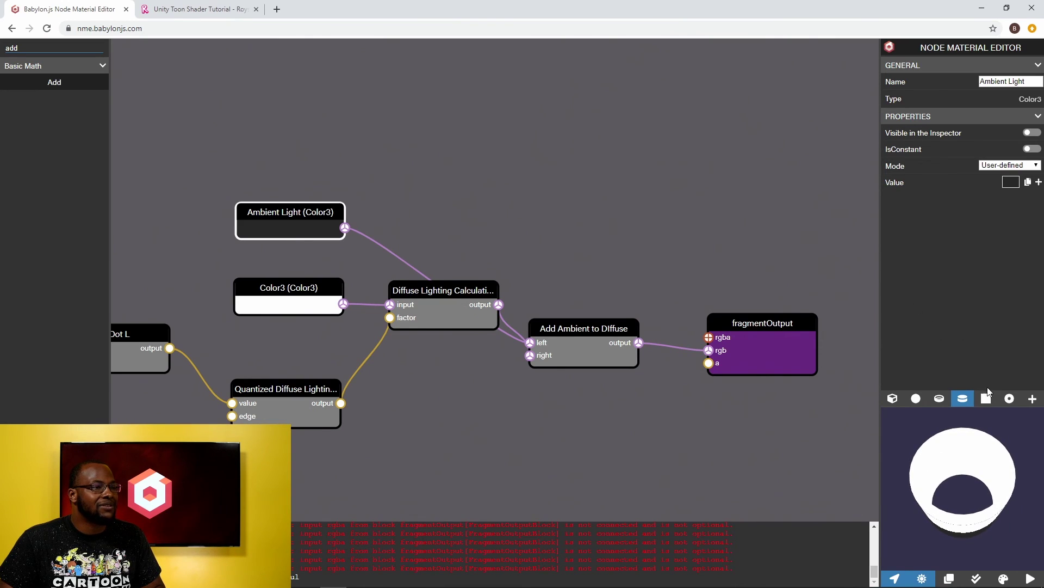
{"action": "left_click", "coordinate": [986, 399]}
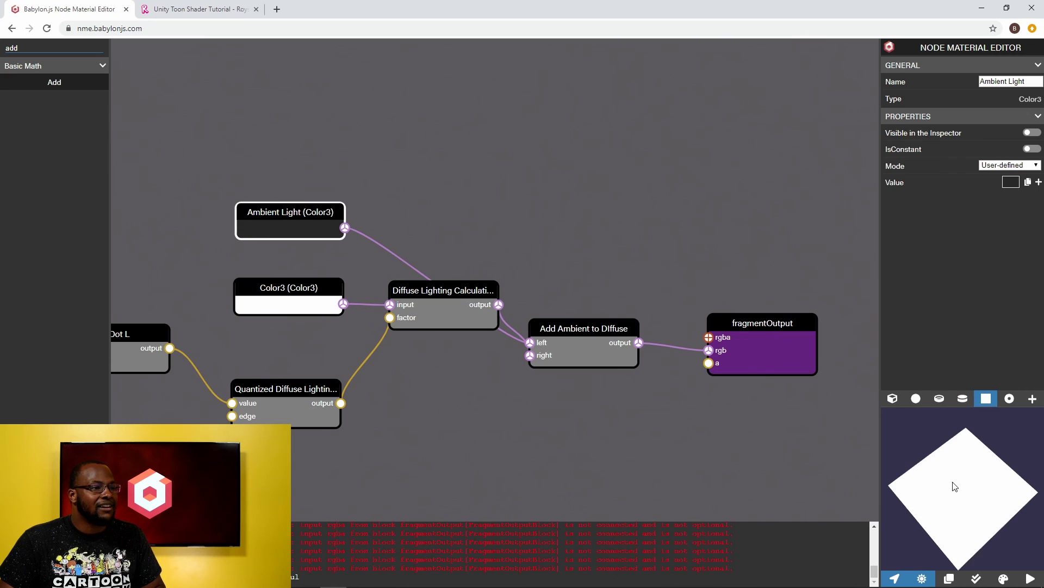
{"action": "left_click", "coordinate": [1010, 399]}
{"action": "left_click_drag", "start_coordinate": [962, 478], "coordinate": [1017, 458]}
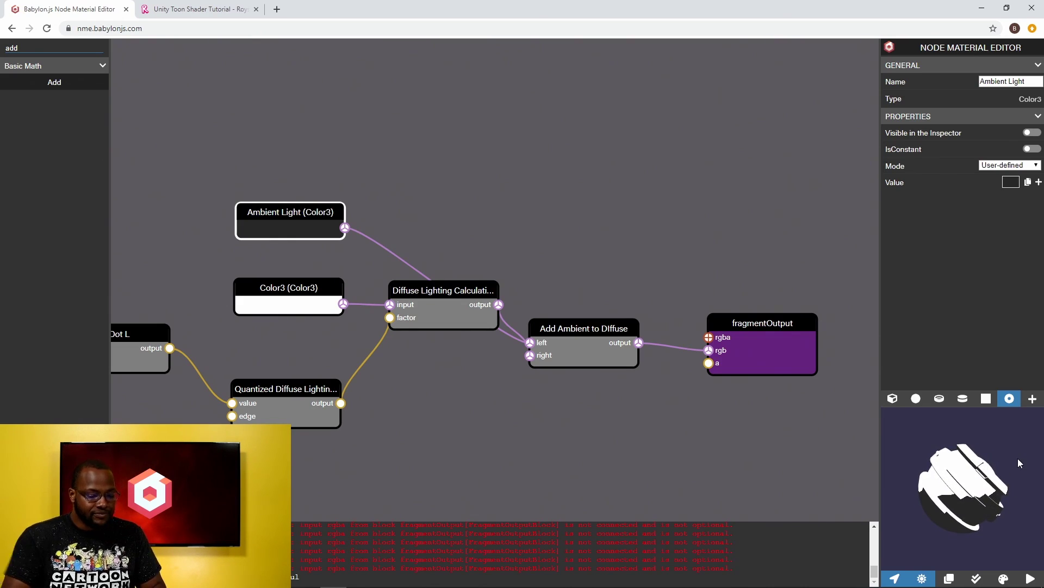